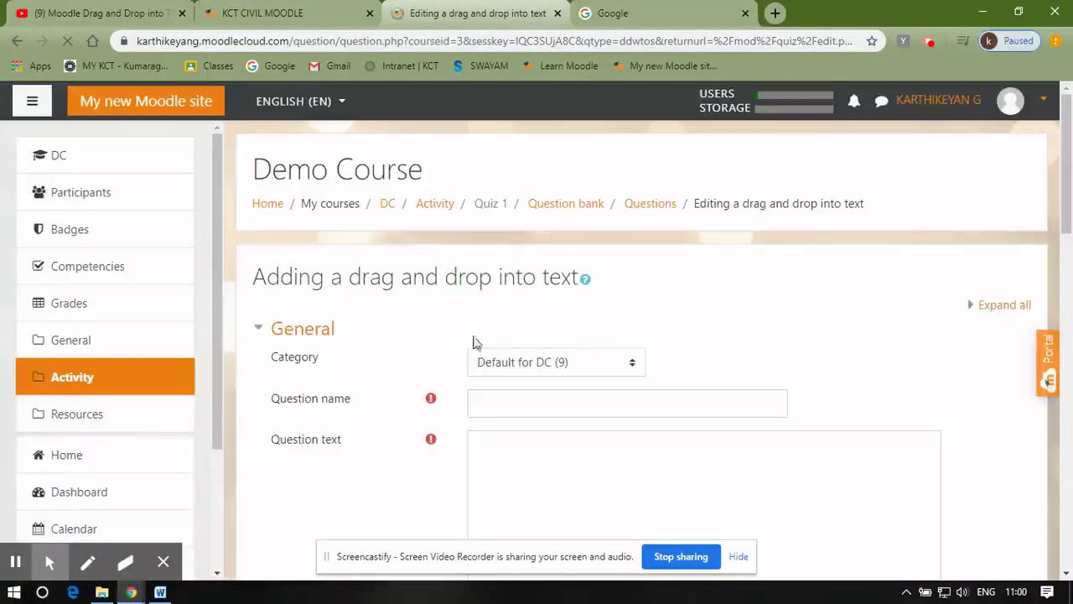
Step: Name the new question "Drag and Drop into Text"
click(507, 406)
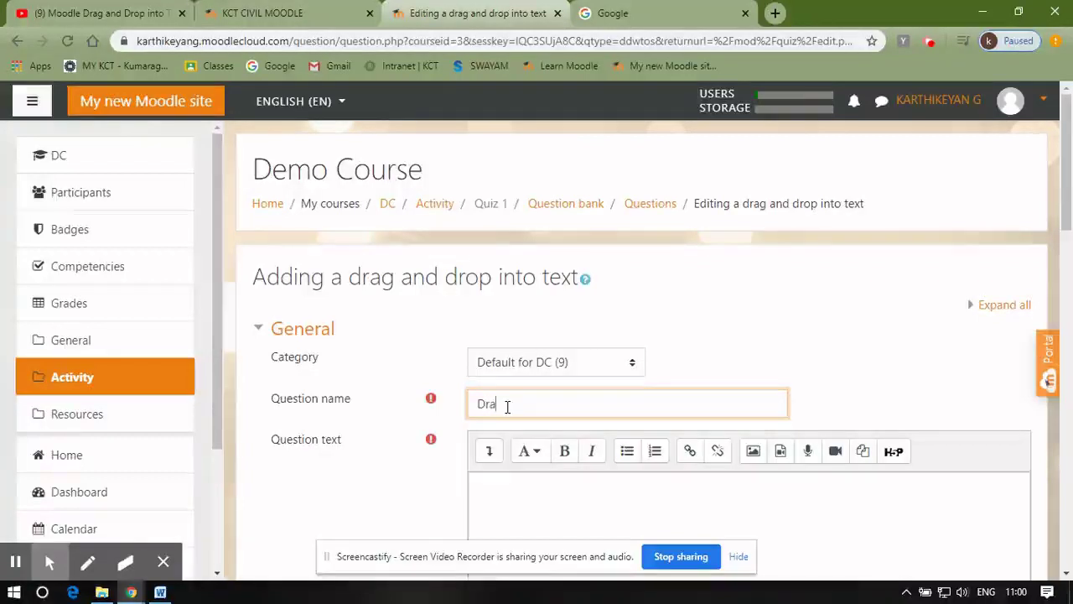
text(Drag and Drop)
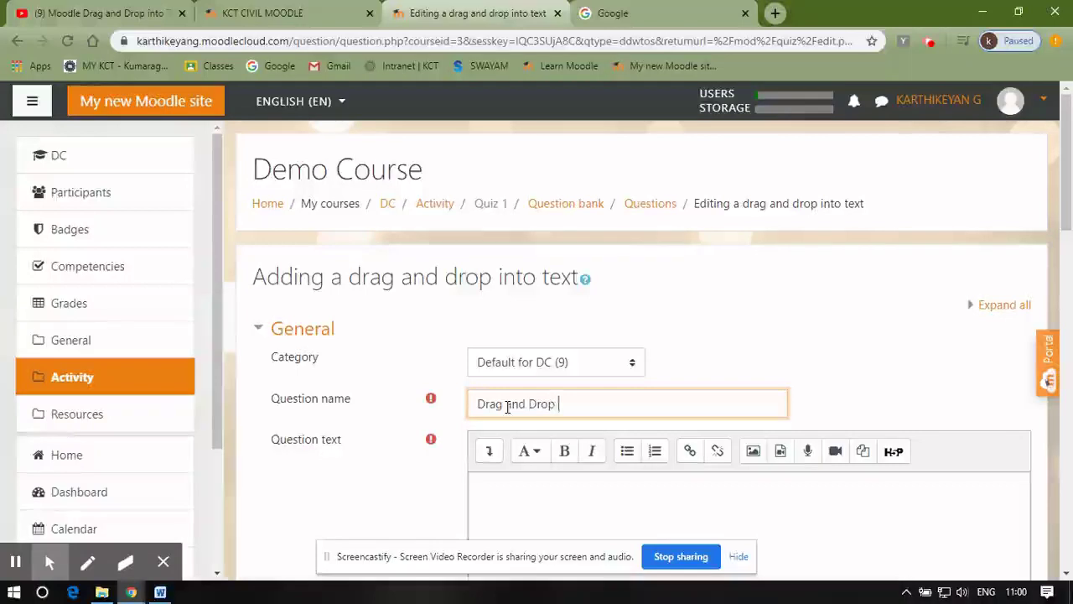
text( into Text)
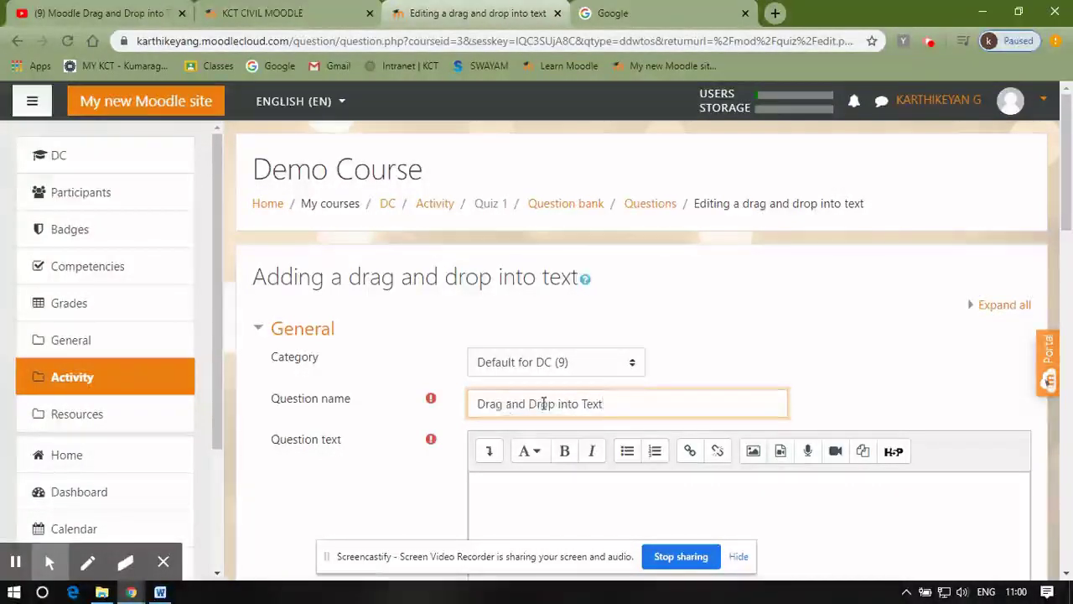
Step: Switch to the Word document and copy the six sentences from "I have only ---- water." through "They have ---- questions."
scroll(508, 395, down, 2)
click(504, 348)
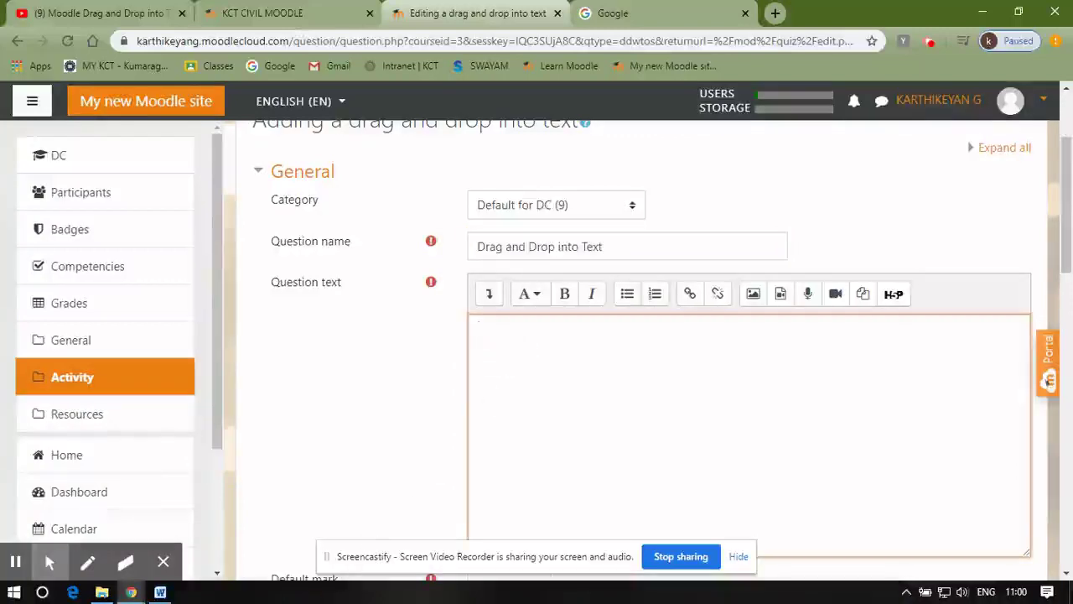
click(160, 592)
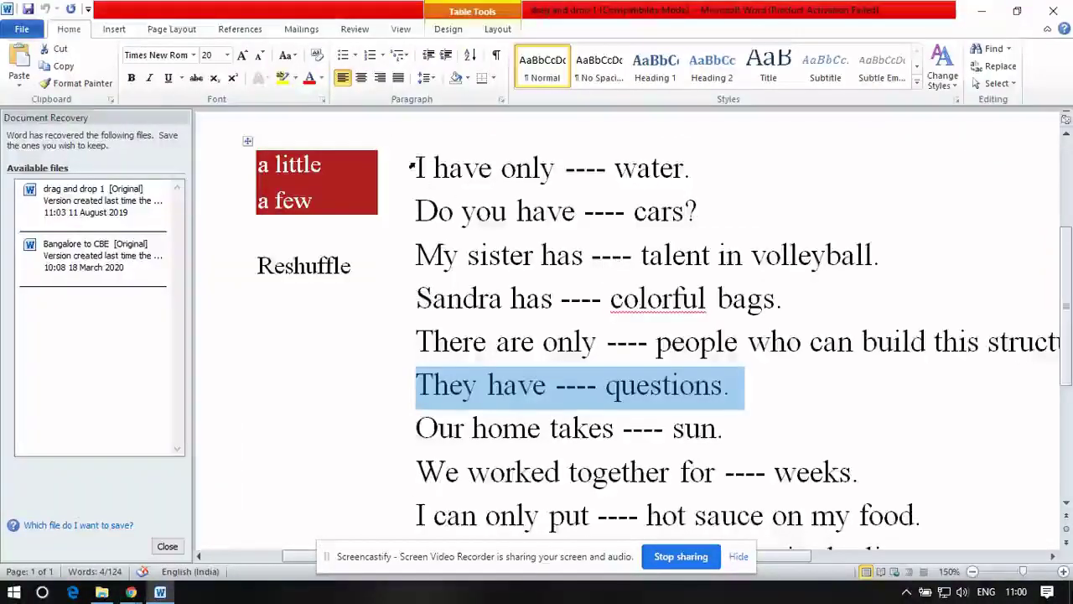
click(411, 166)
click(413, 167)
drag(416, 168, 741, 399)
key(ctrl+c)
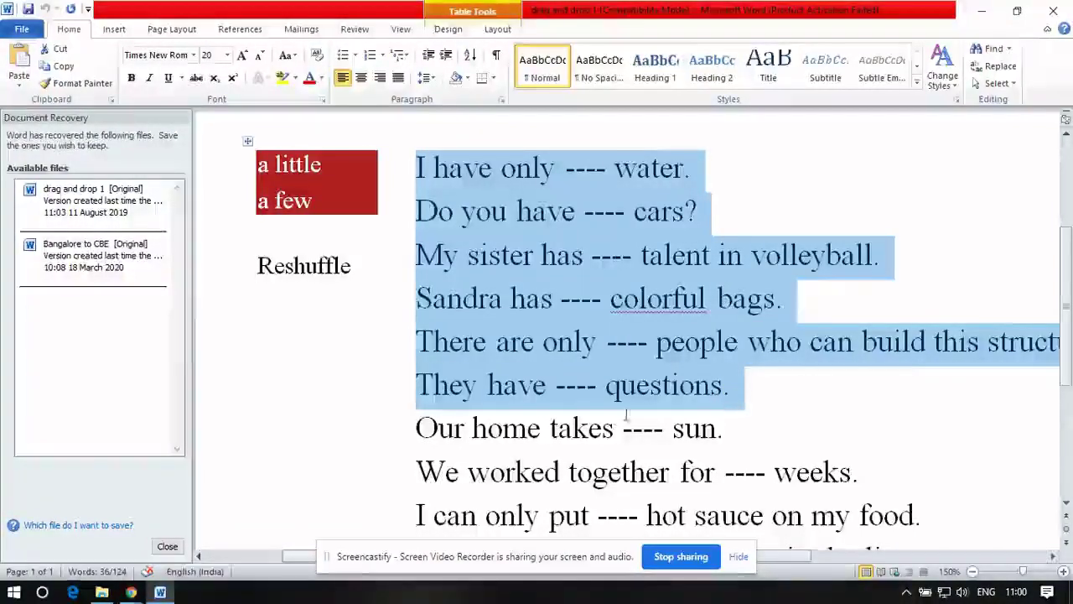
Step: Switch back to the Moodle question form in Chrome and paste the copied sentences into the question text
click(131, 593)
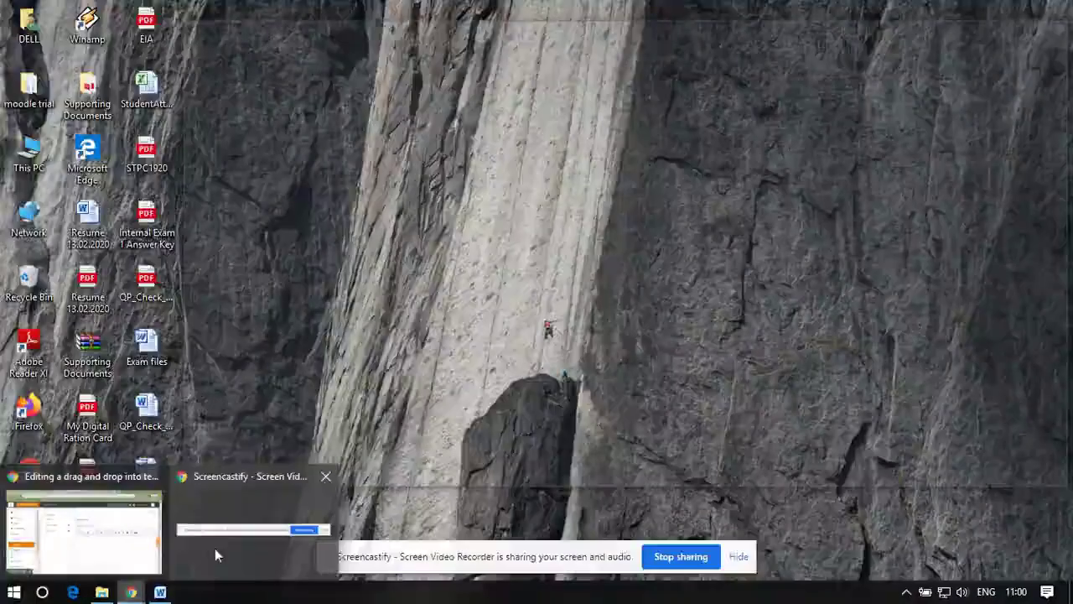
click(214, 549)
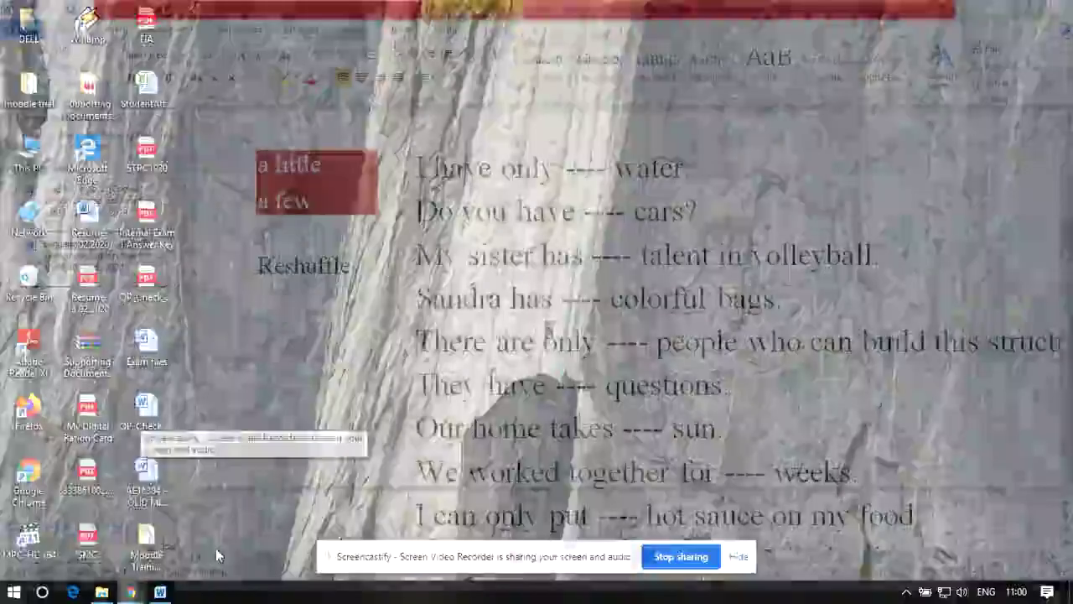
click(132, 593)
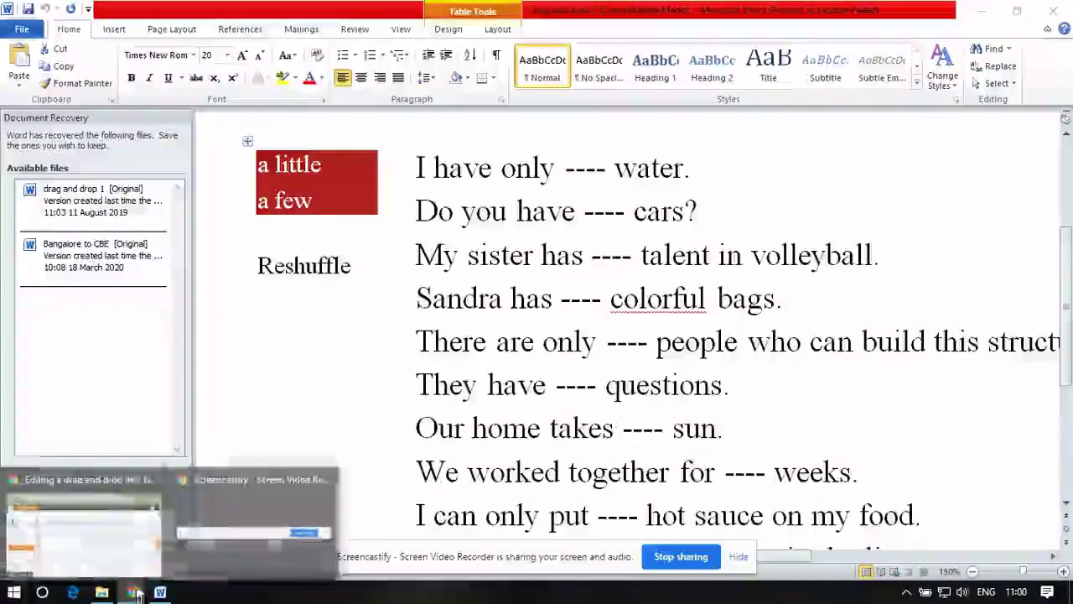
click(84, 520)
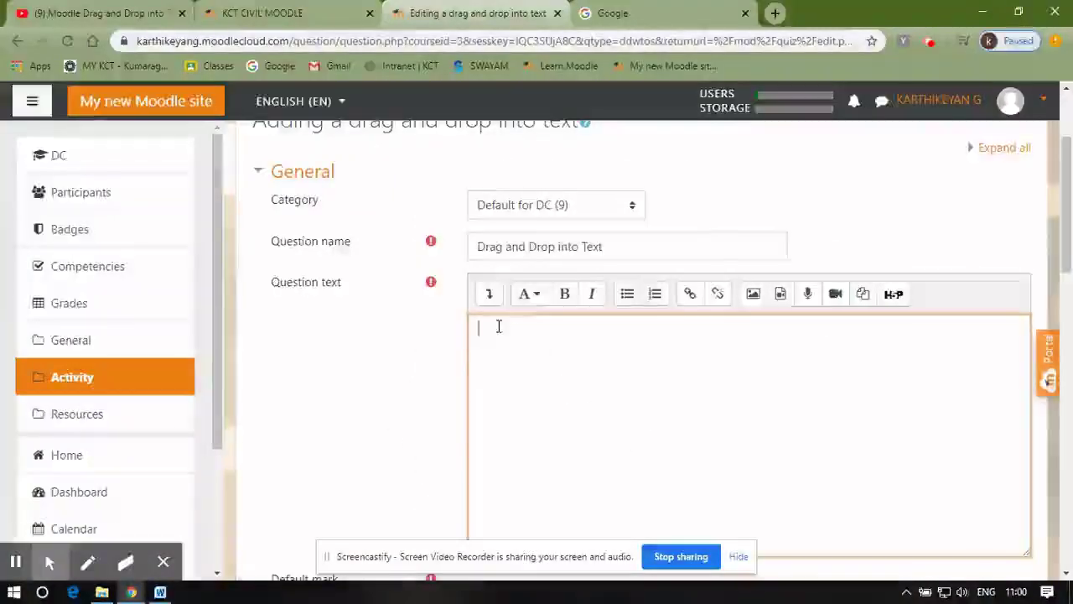
key(ctrl+v)
Step: Replace the dashed blank in the "I have only" sentence with the placeholder [[1]]
click(539, 331)
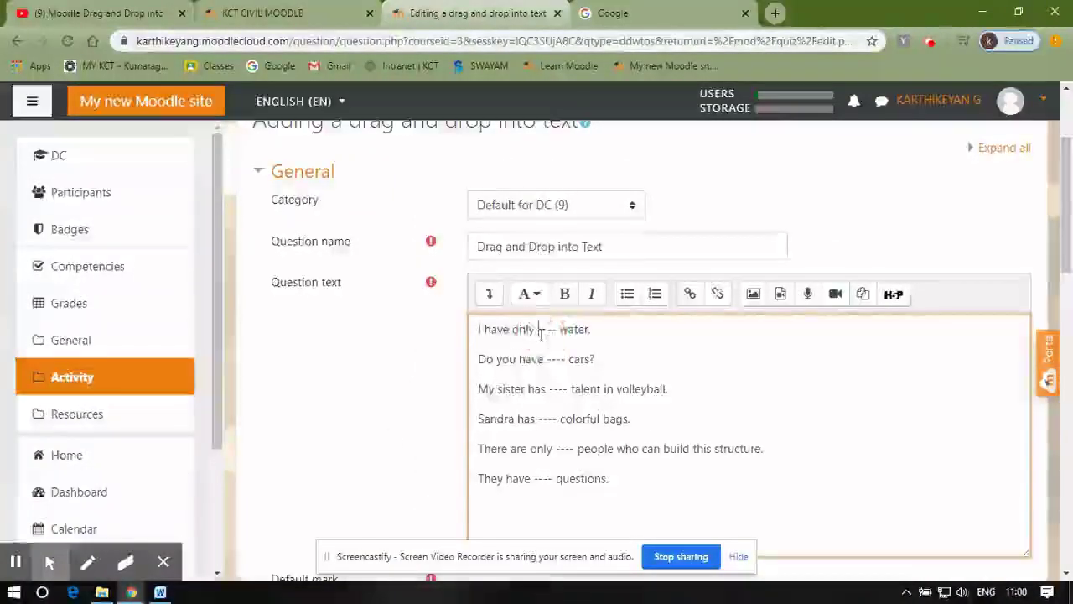
key(Delete)
key(Delete)
key(Delete)
key(Delete)
key(Delete)
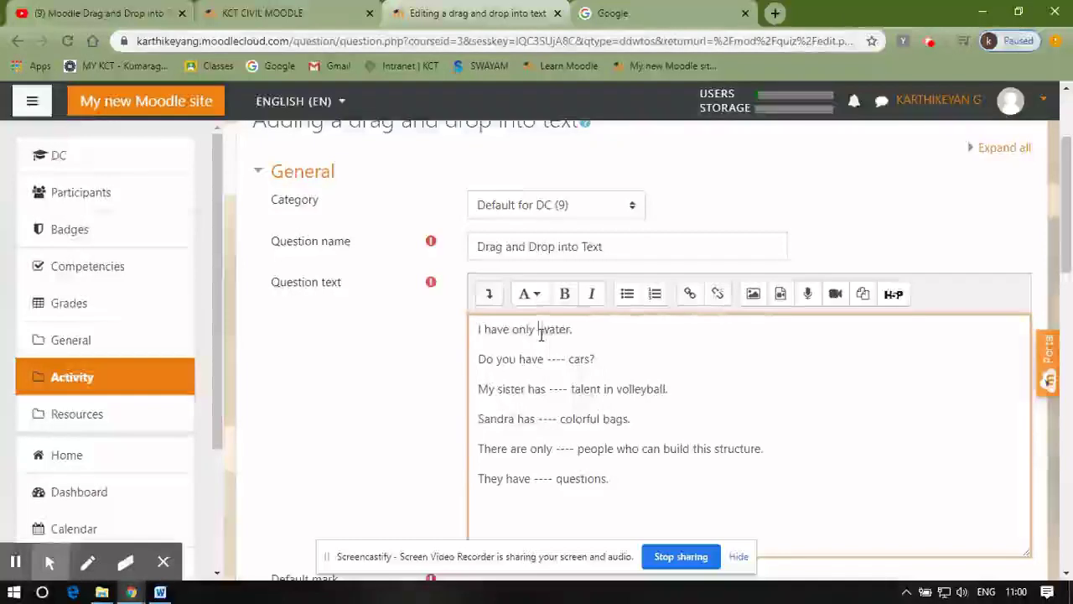
text([[1]])
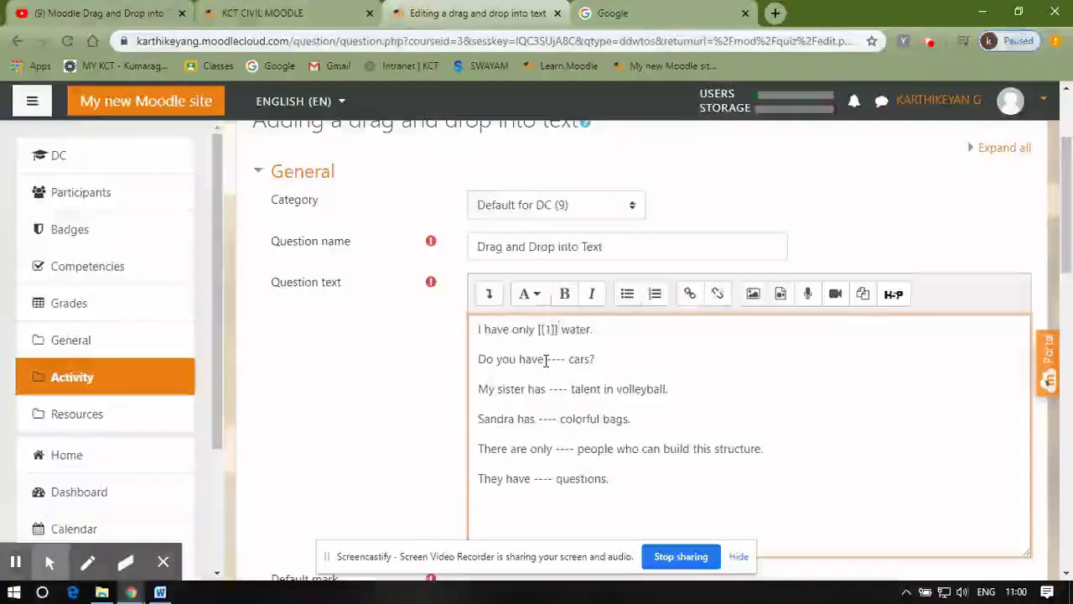
Step: Replace the dashed blank in the "Do you have" sentence with the placeholder [[2]]
click(550, 359)
key(Delete)
key(Delete)
key(Delete)
key(Delete)
text([[2]])
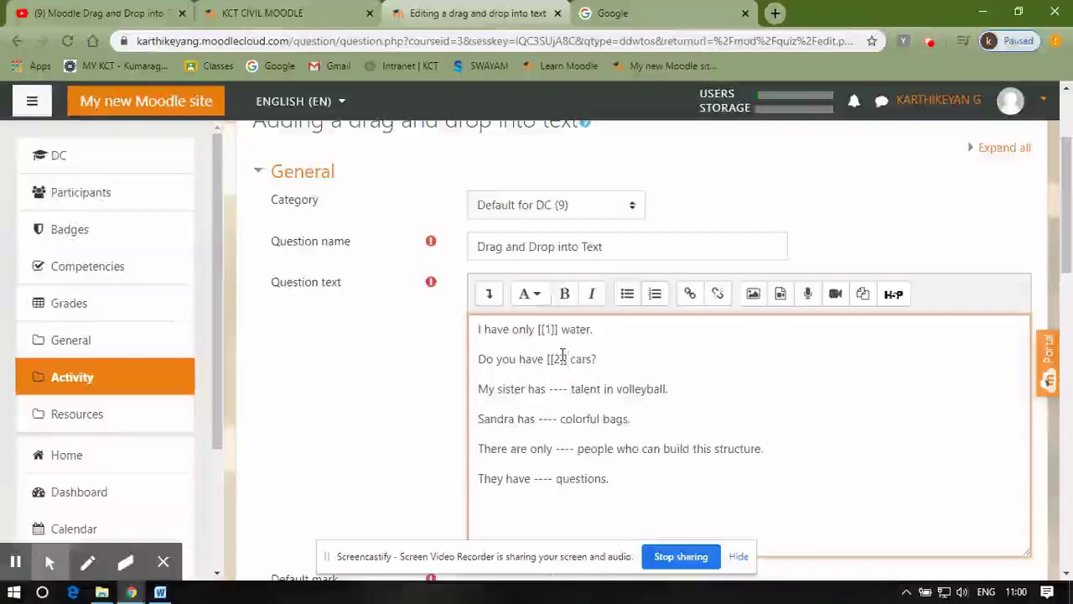
Step: Replace the dashed blank in the "My sister has" sentence with the placeholder [[3]]
click(551, 388)
key(Delete)
key(Delete)
key(Delete)
key(Delete)
key(Delete)
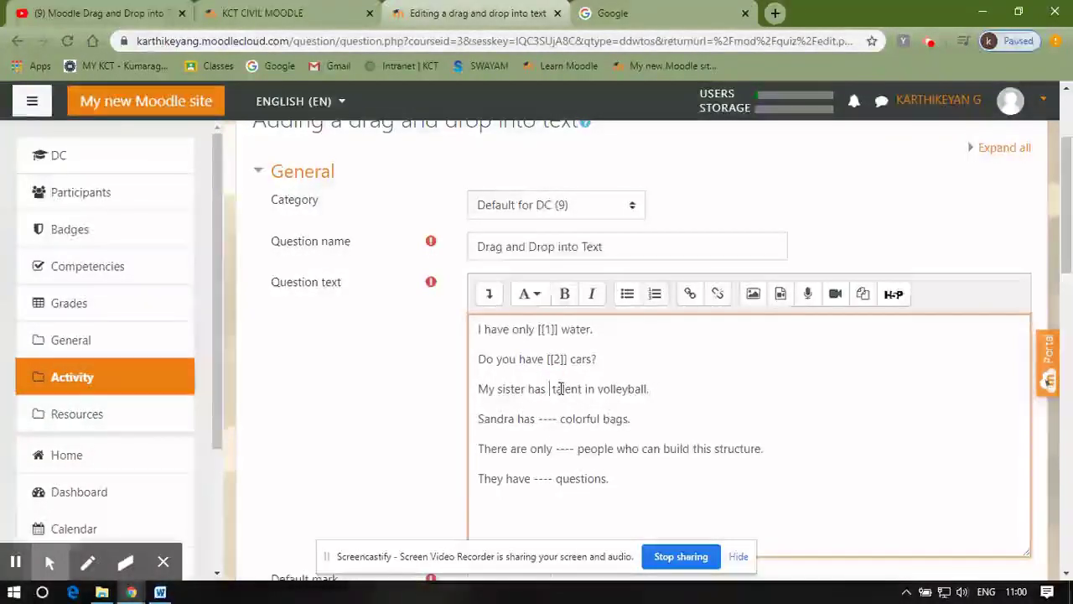
text([[3]] )
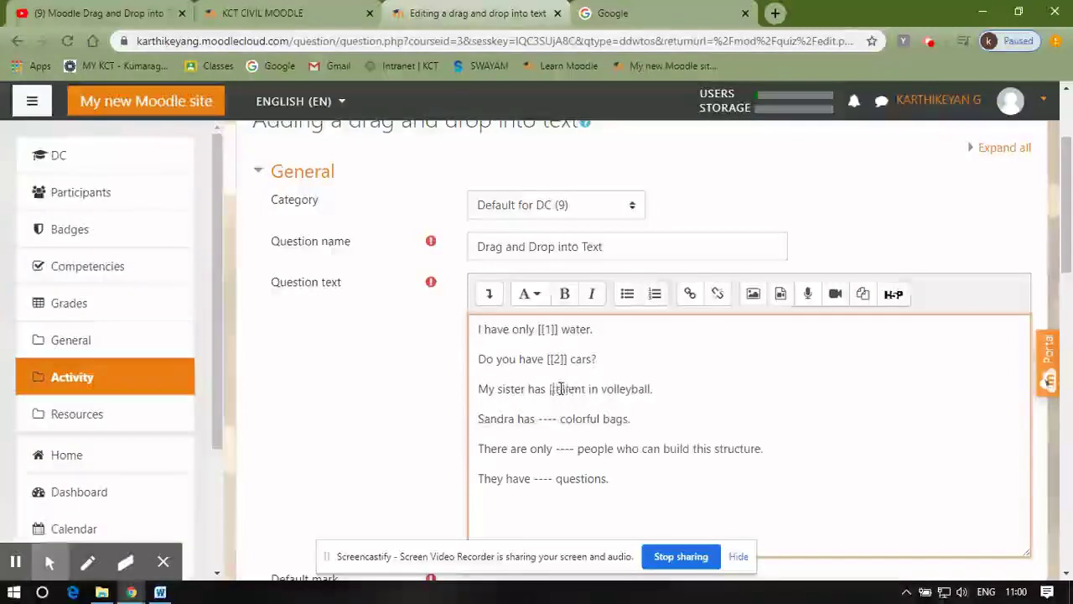
text(]])
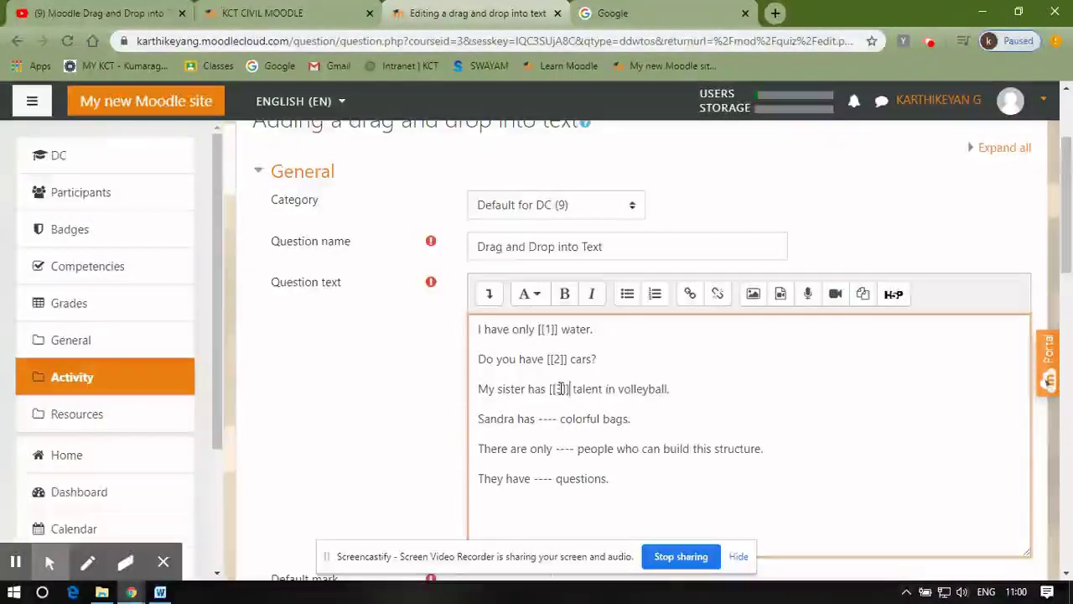
Step: Replace the dashed blank in the "colorful bags" sentence with the placeholder [[4]]
click(539, 419)
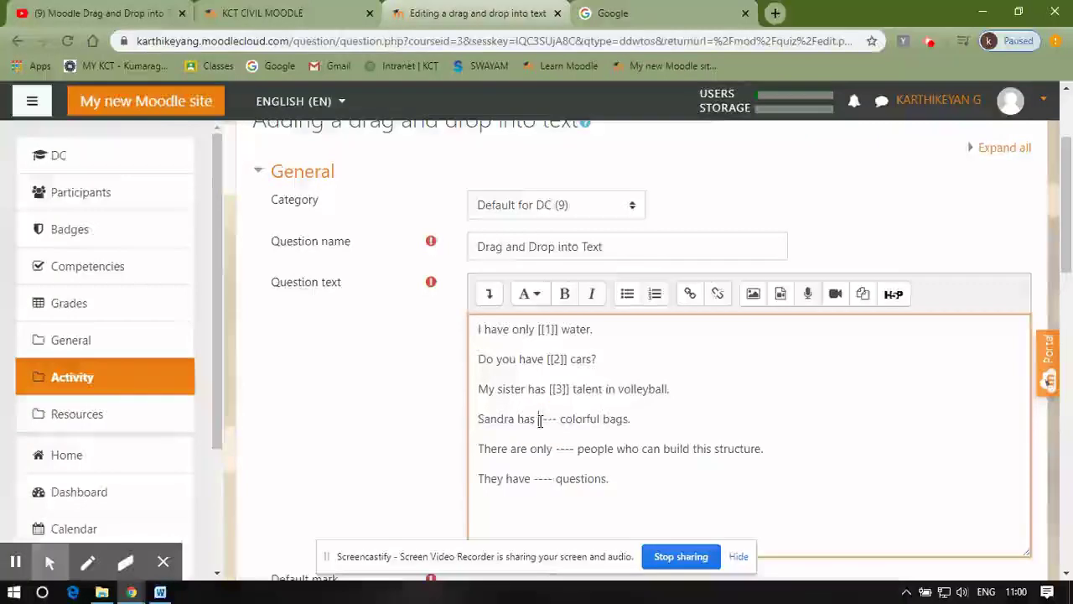
key(Delete)
key(Delete)
key(Delete)
key(Delete)
key(Delete)
key(Delete)
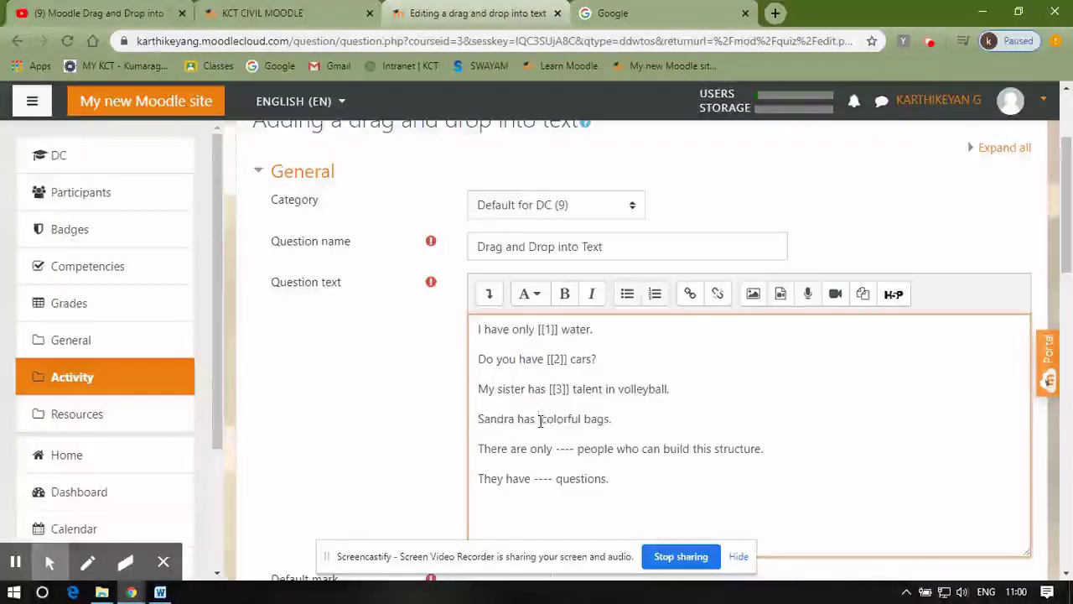
text([[4]])
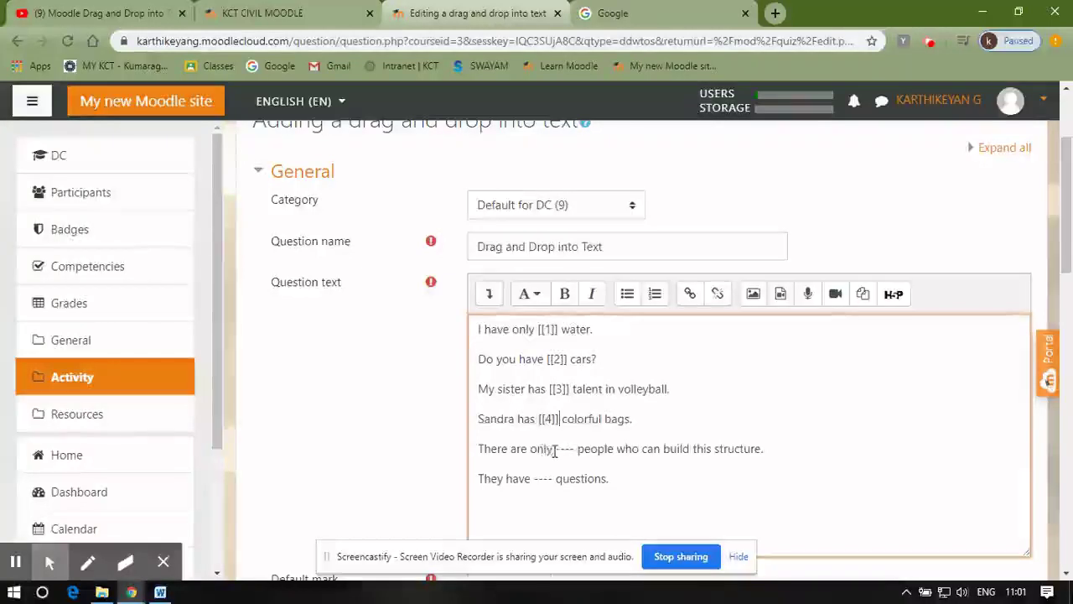
Step: Replace the dashed blank in the "There are only" sentence with the placeholder [[5]]
key(Delete)
key(Delete)
key(Delete)
key(Delete)
key(Delete)
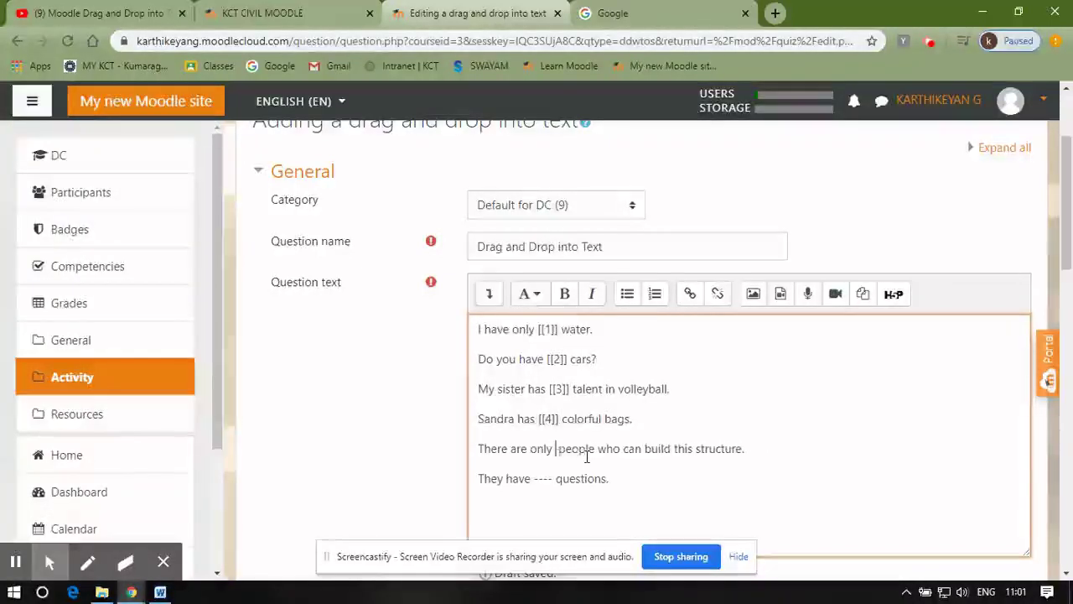
text([[5]])
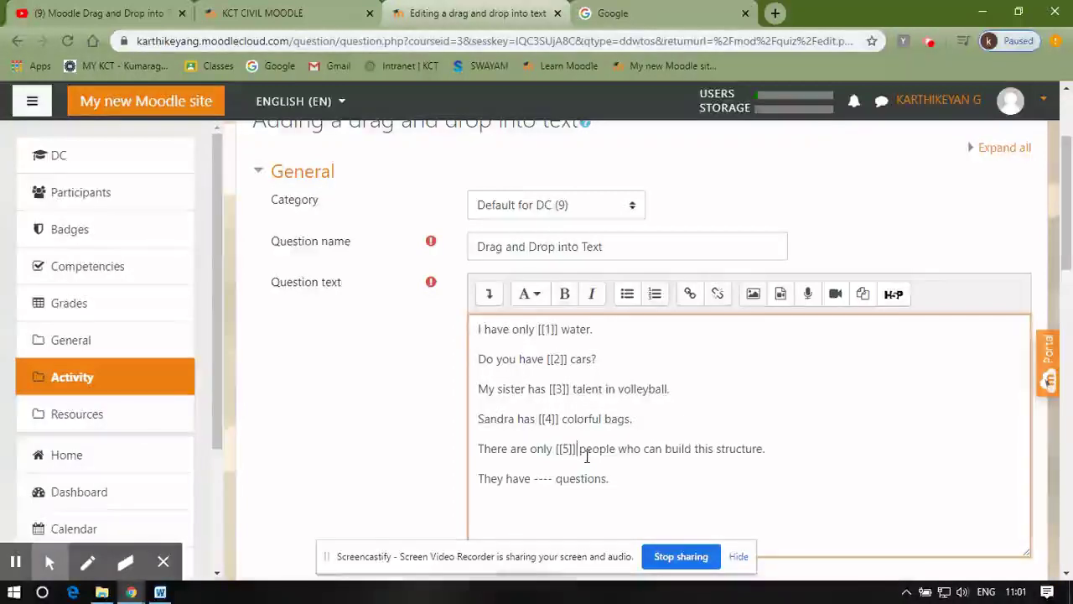
Step: Replace the dashed blank in the "They have" sentence with the placeholder [[6]]
click(535, 479)
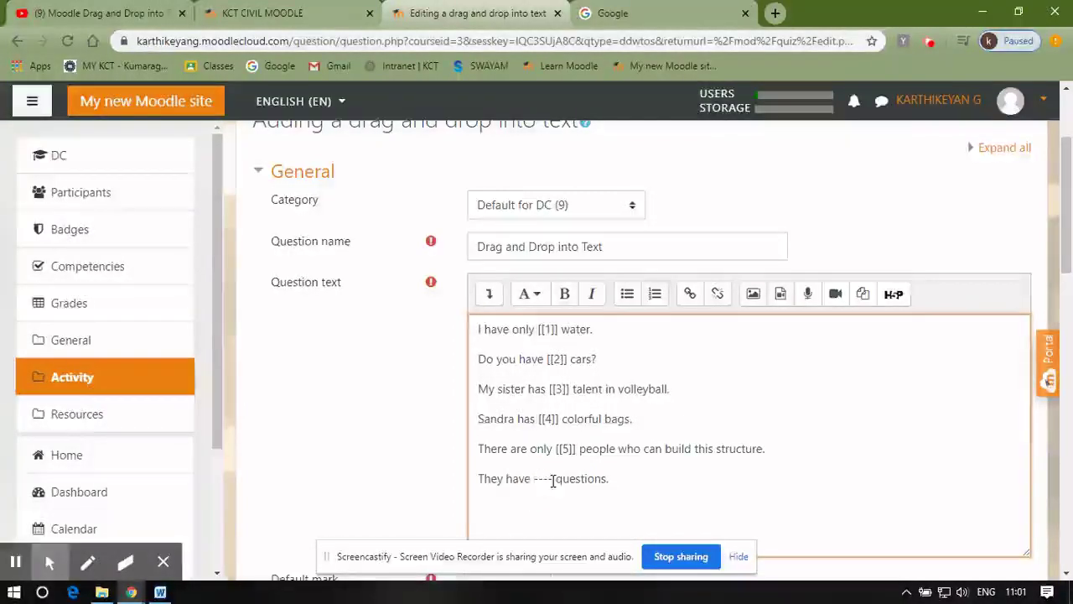
key(Delete)
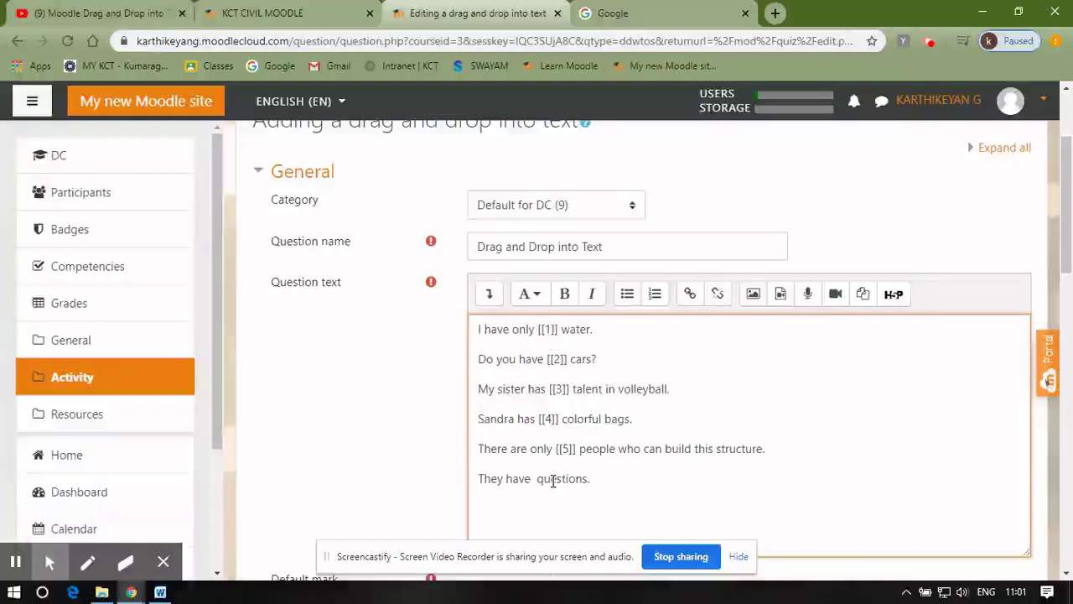
text([[6)
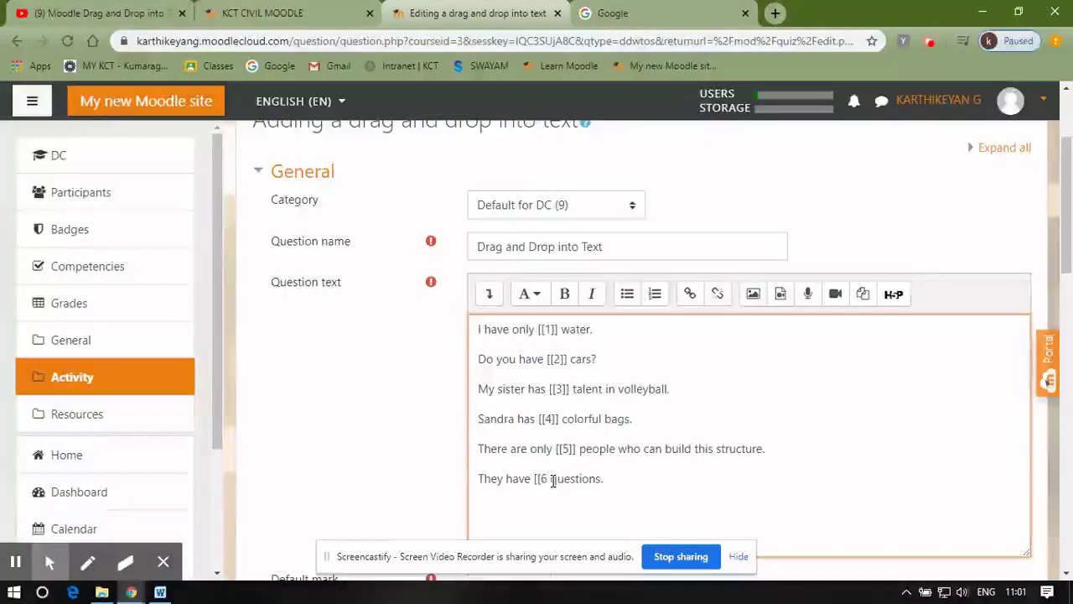
text(]])
Step: Set the question's default mark to 3
scroll(486, 351, down, 3)
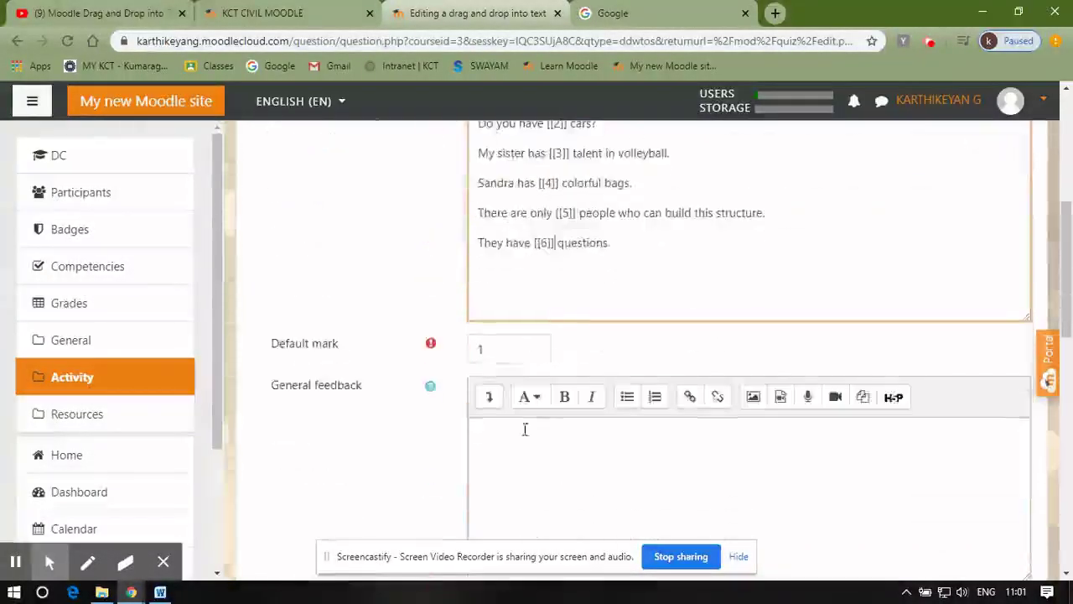
click(486, 351)
key(BackSpace)
text(3)
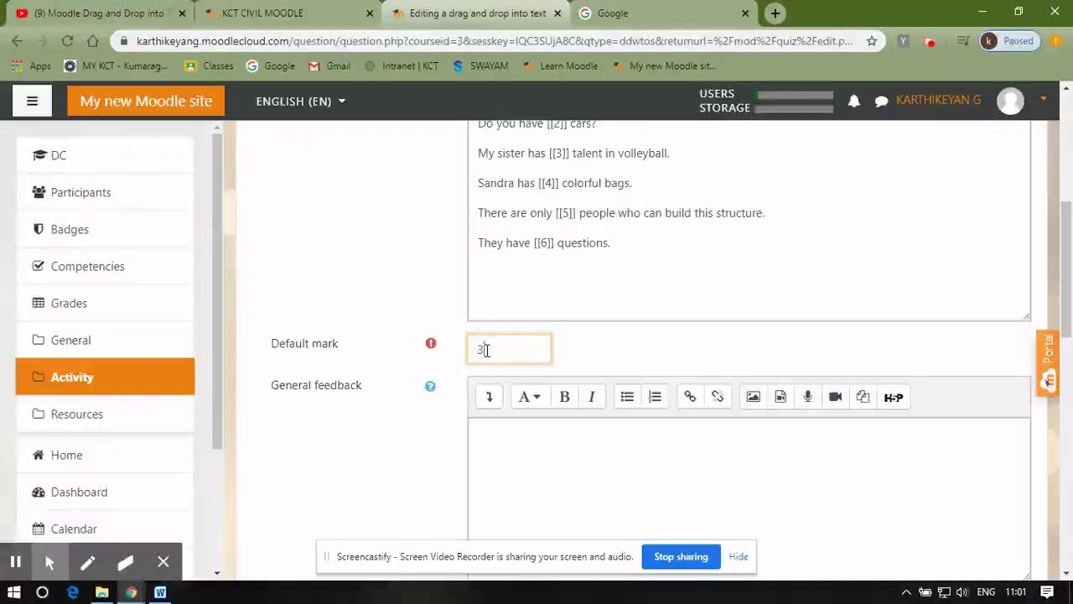
Step: Enter "little" as the answer for choice [[1]], checking it against the first sentence of the question text
scroll(430, 436, down, 4)
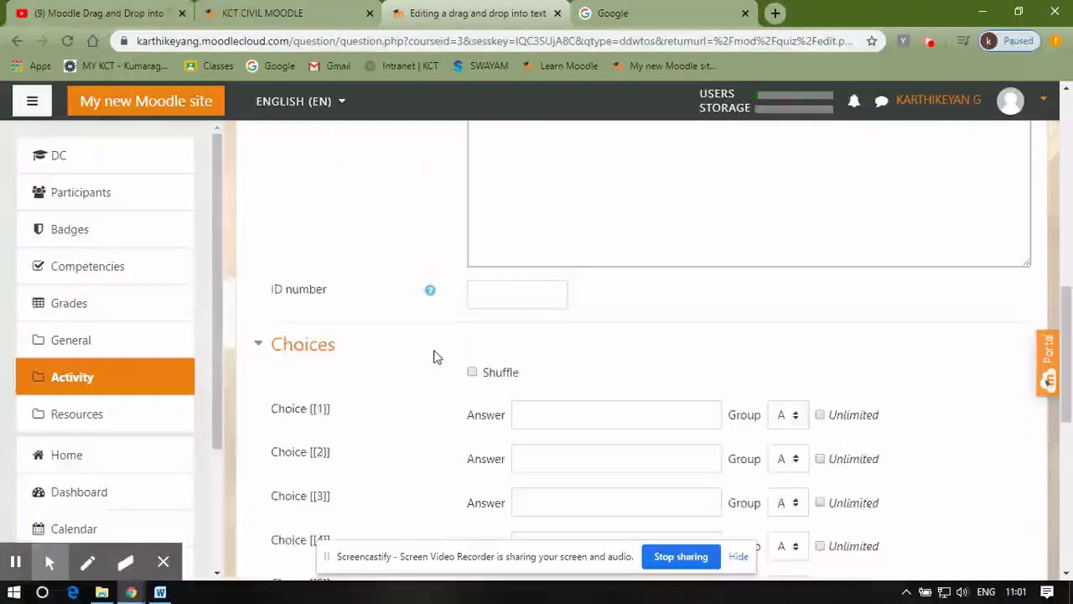
scroll(436, 358, down, 1)
click(562, 336)
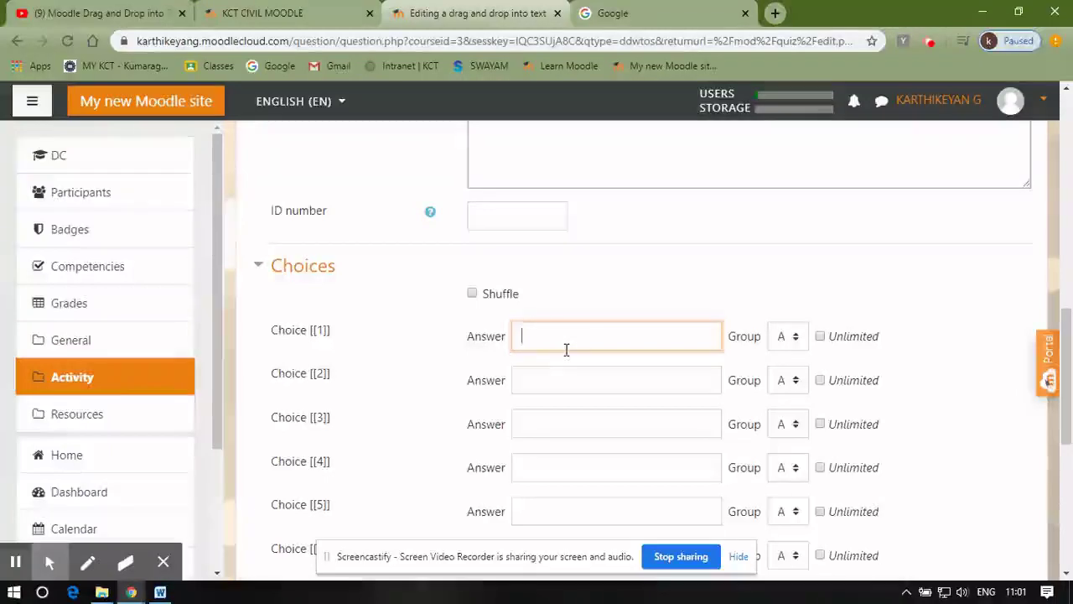
scroll(566, 350, up, 5)
scroll(566, 349, up, 4)
scroll(566, 350, down, 6)
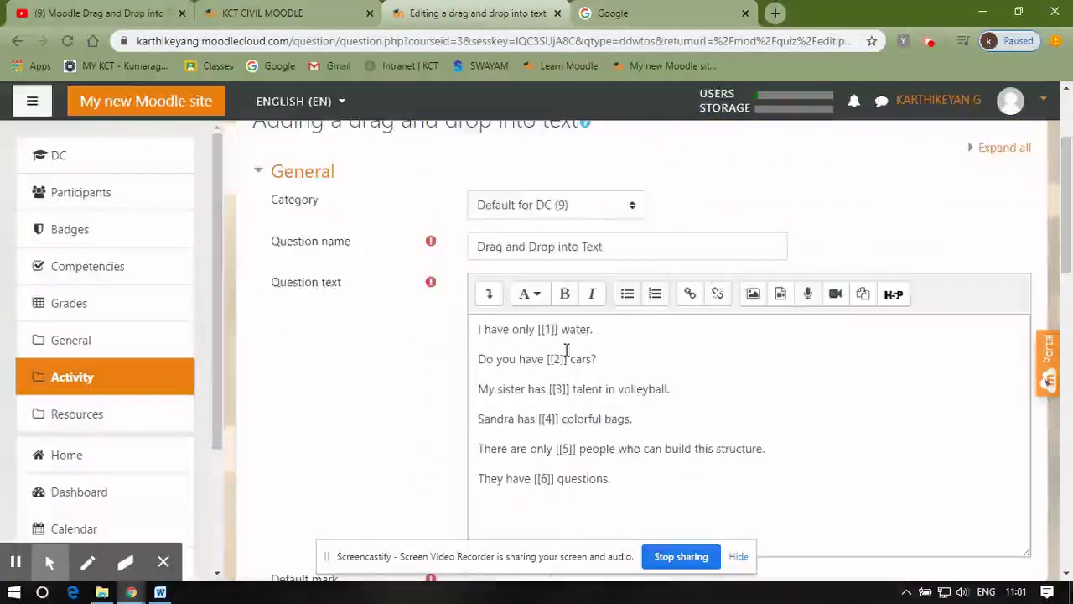
scroll(566, 349, down, 4)
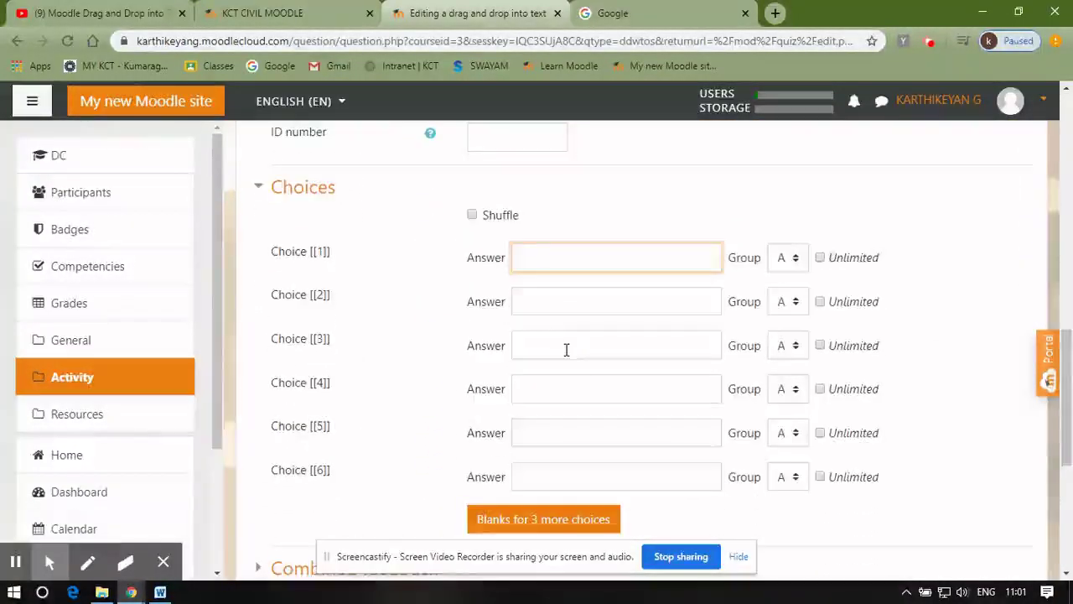
text(I)
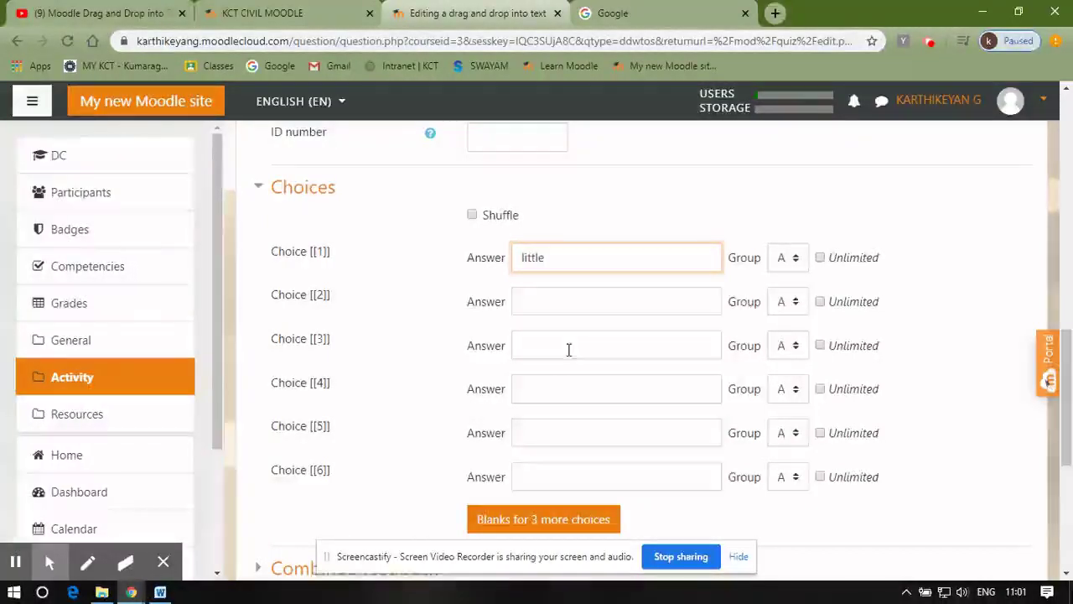
Step: Enter "new" as the answer for choice [[2]], checking it against the second sentence of the question text
scroll(566, 350, up, 5)
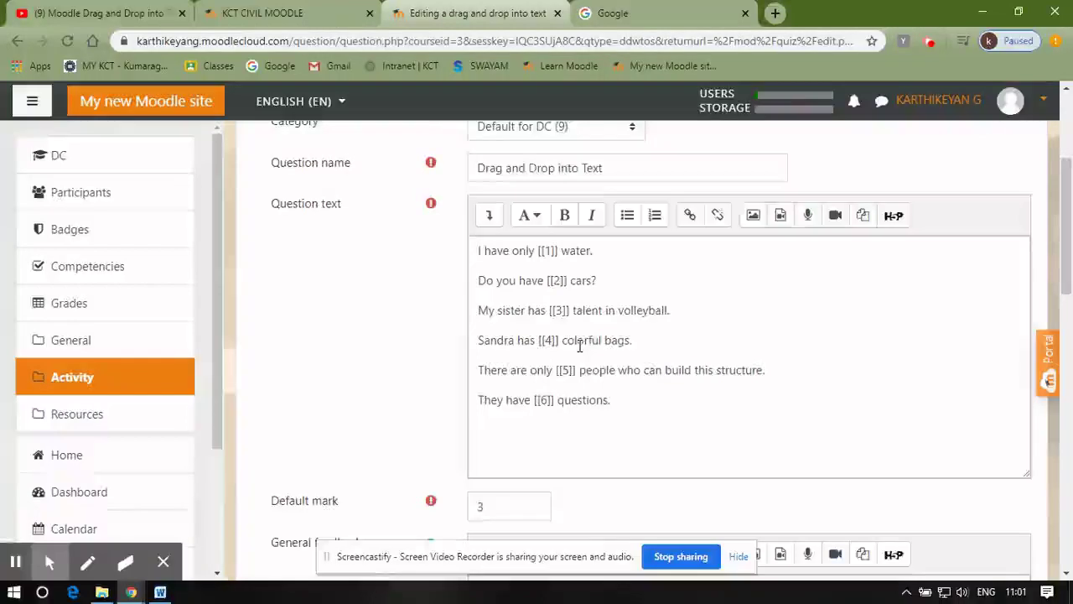
scroll(580, 347, down, 5)
click(561, 381)
text(new)
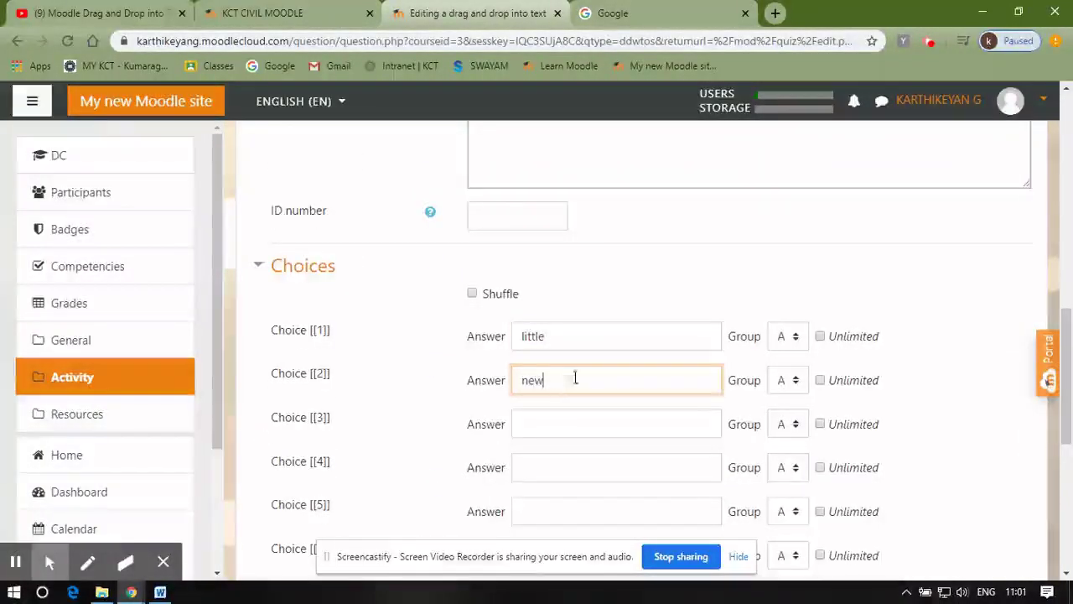
Step: Enter "good" as the answer for choice [[3]], checking it against the third sentence of the question text
scroll(570, 369, up, 5)
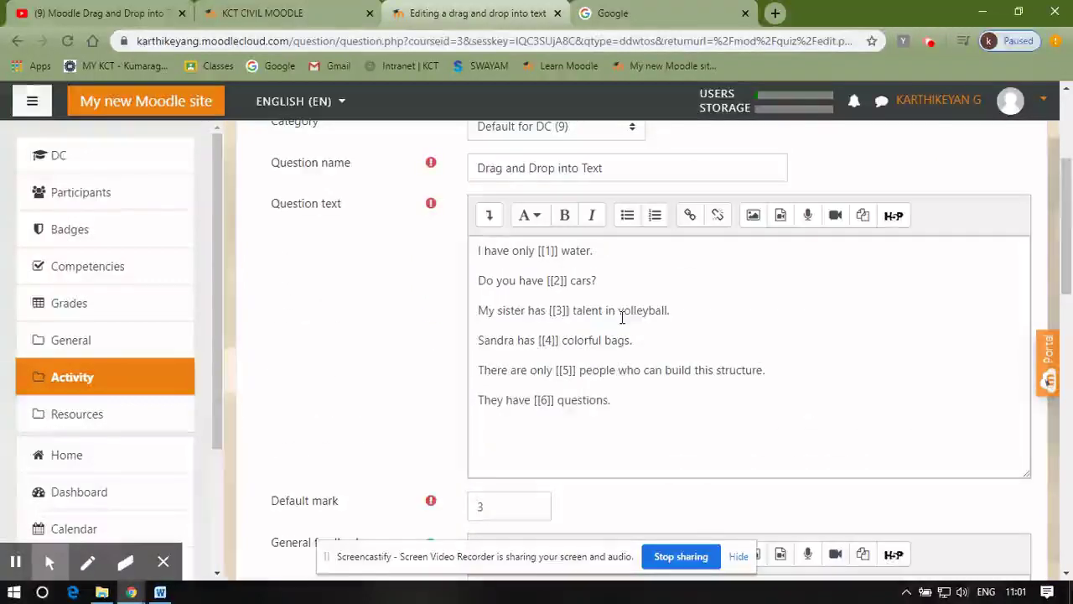
scroll(622, 317, down, 5)
click(544, 344)
text(good)
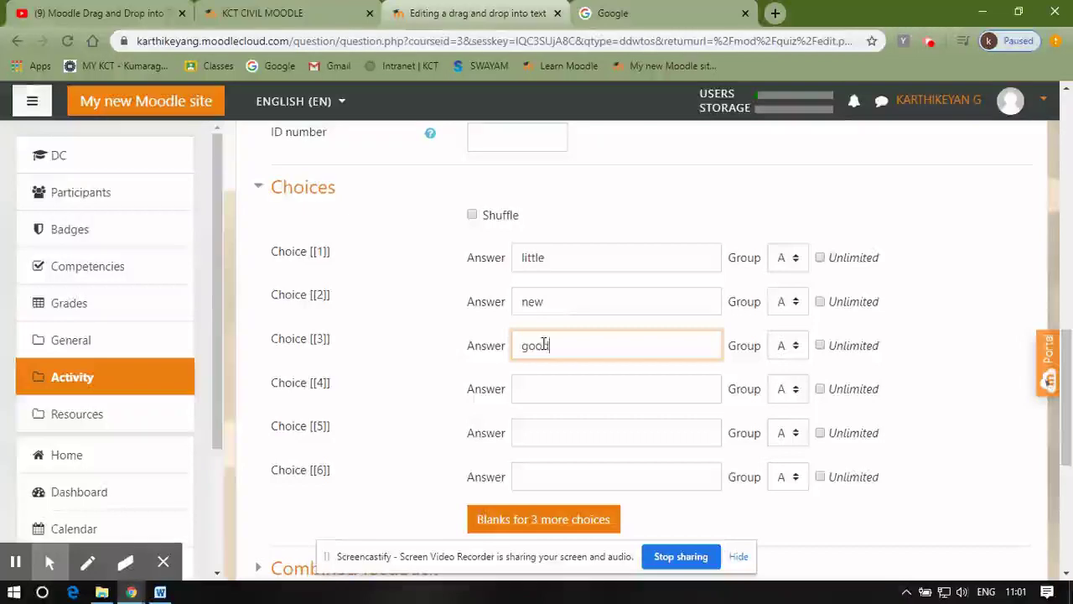
Step: Enter "few" as the answer for choice [[4]], checking it against the "Sandra has" sentence of the question text
scroll(543, 344, up, 5)
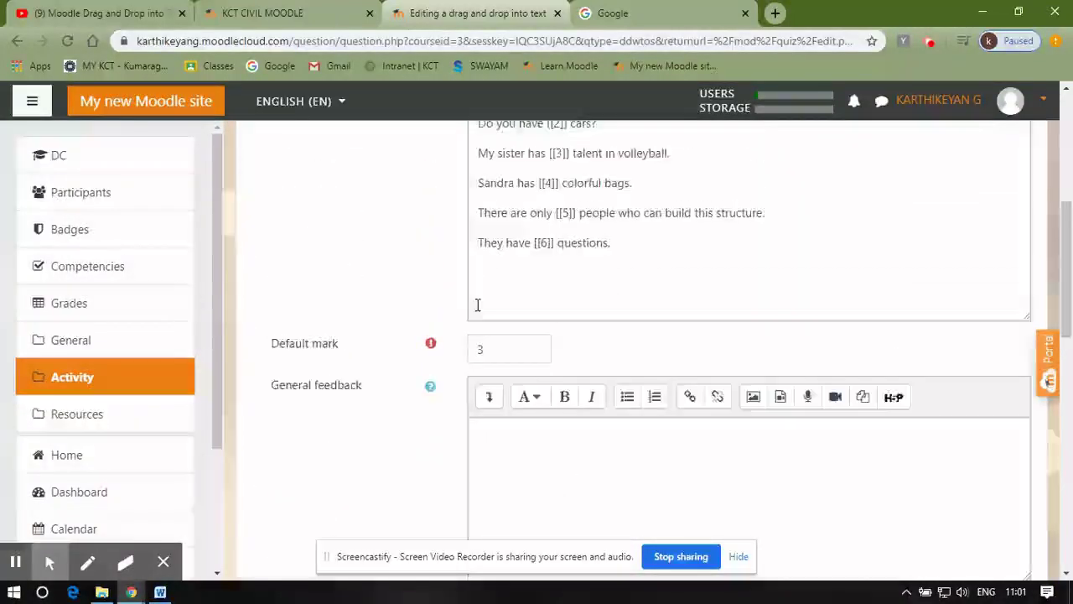
scroll(477, 307, up, 1)
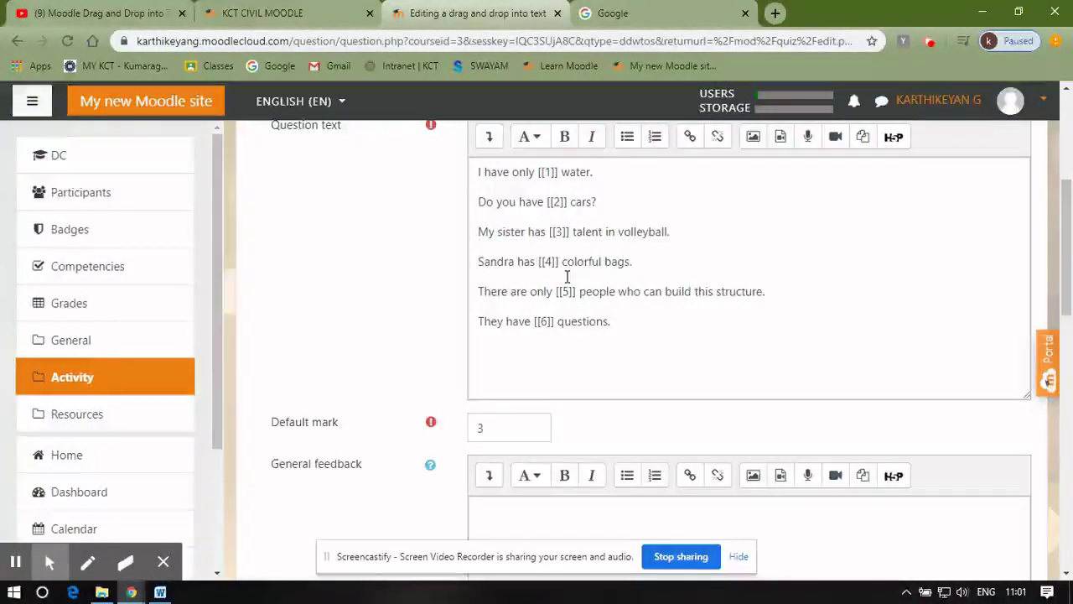
scroll(647, 271, down, 9)
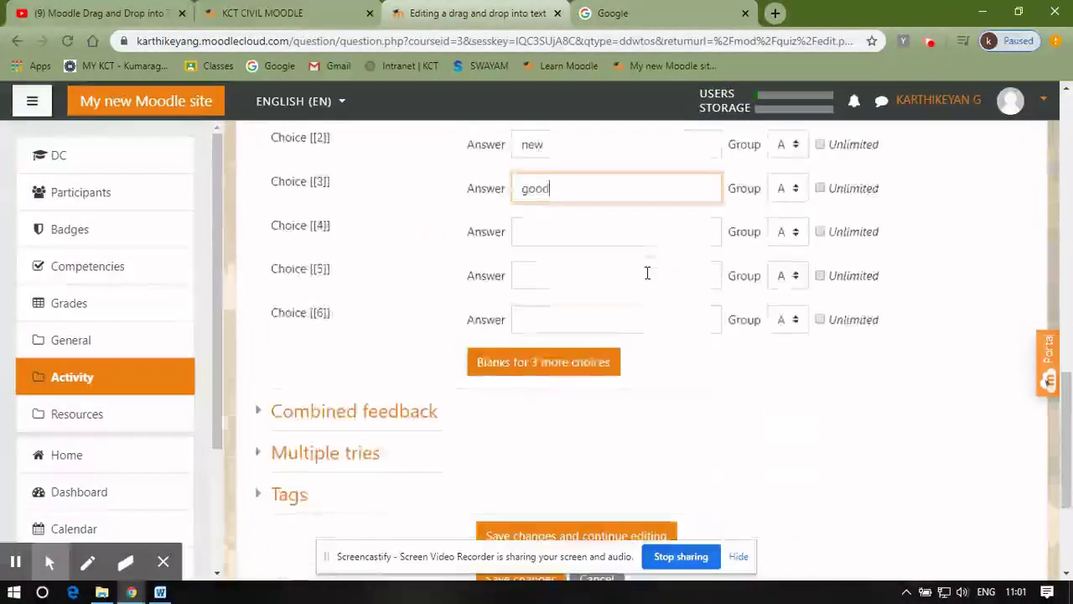
click(534, 234)
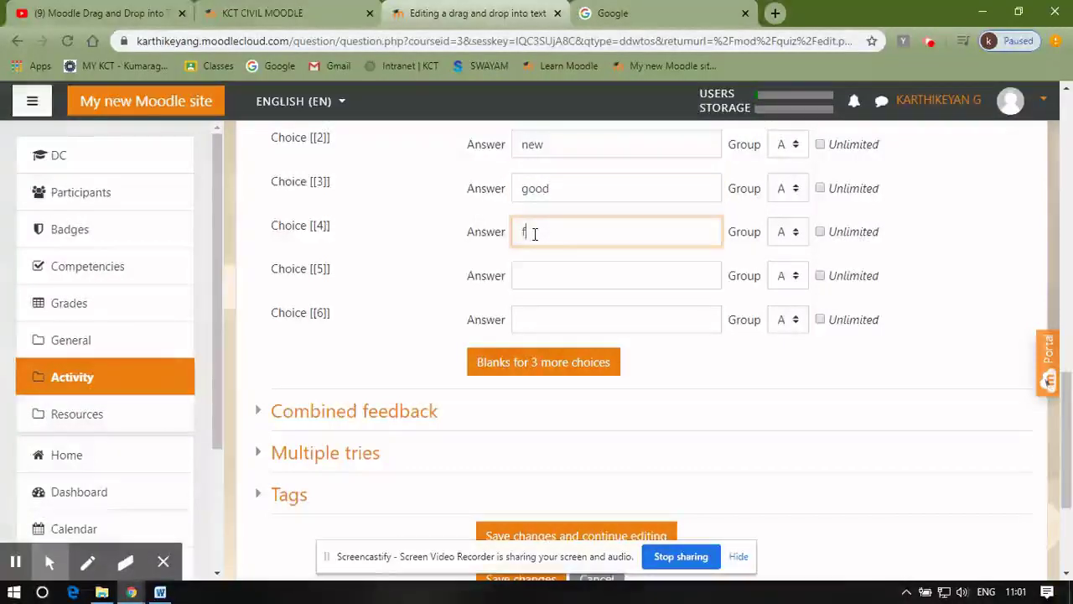
scroll(536, 234, up, 10)
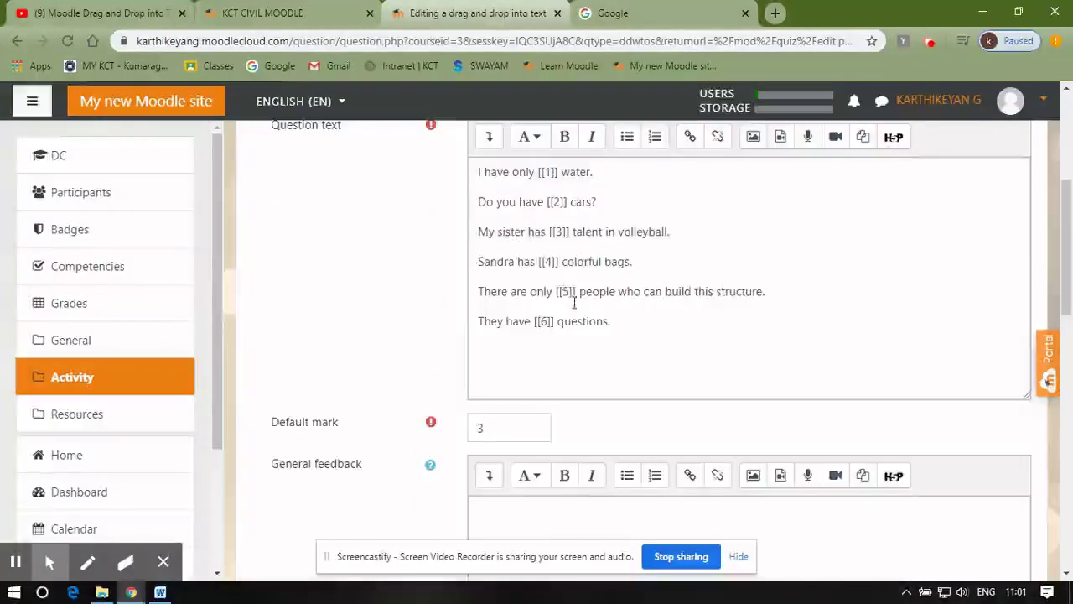
text(few)
Step: Enter "some" as the answer for choice [[5]]
scroll(512, 288, down, 5)
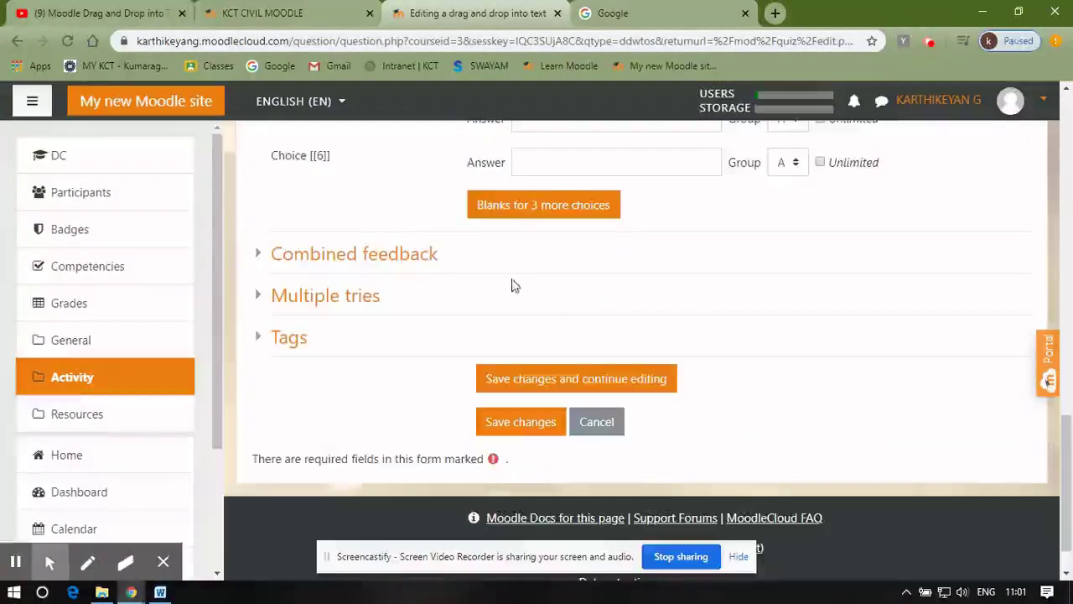
scroll(512, 282, up, 2)
click(541, 275)
text(song)
Step: Enter "several" as the answer for choice [[6]], checking it against the "They have" sentence of the question text
scroll(541, 275, up, 3)
scroll(541, 276, up, 5)
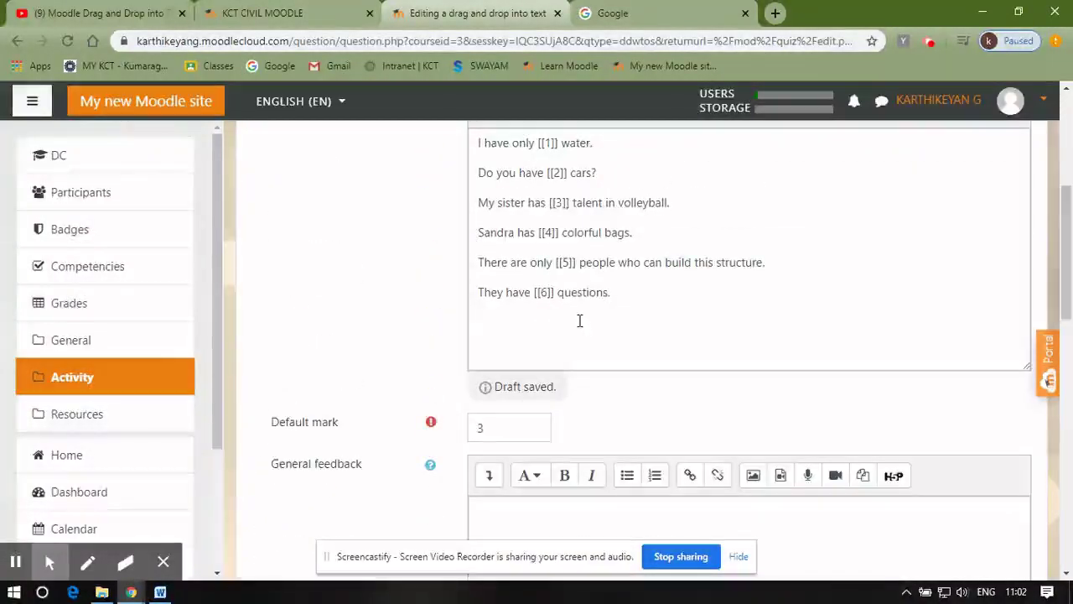
scroll(578, 318, down, 10)
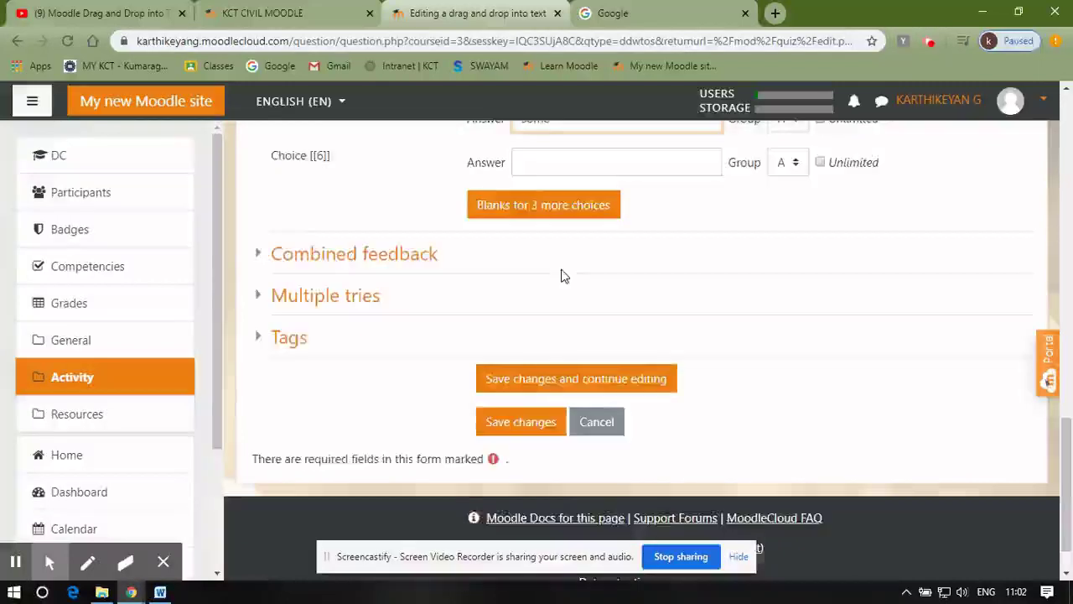
scroll(562, 276, up, 2)
click(552, 318)
text(several)
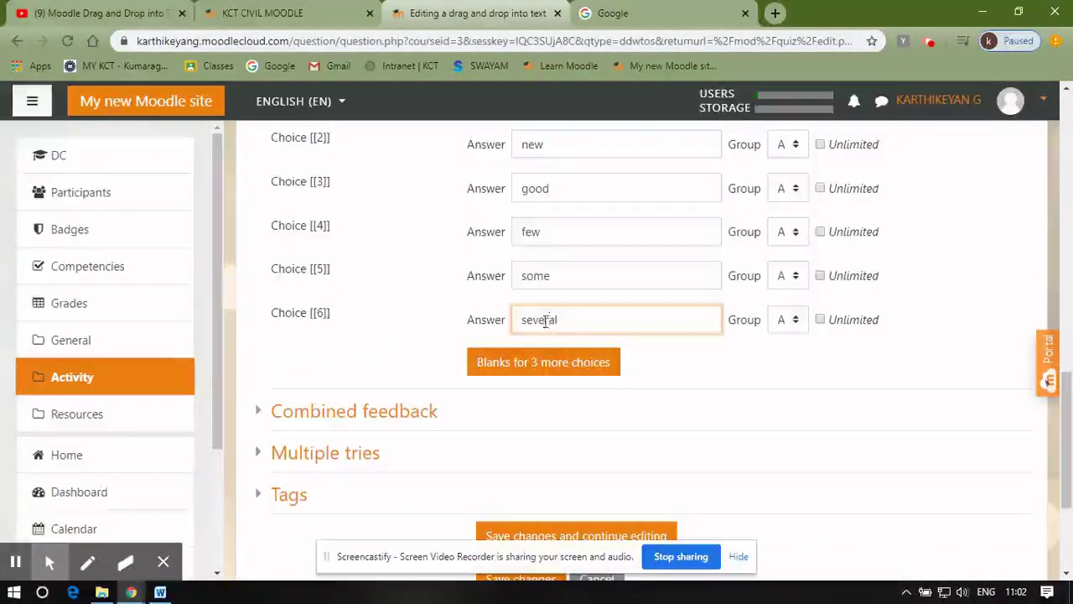
Step: Set the penalty for each incorrect try to 0% in the multiple tries settings
click(344, 471)
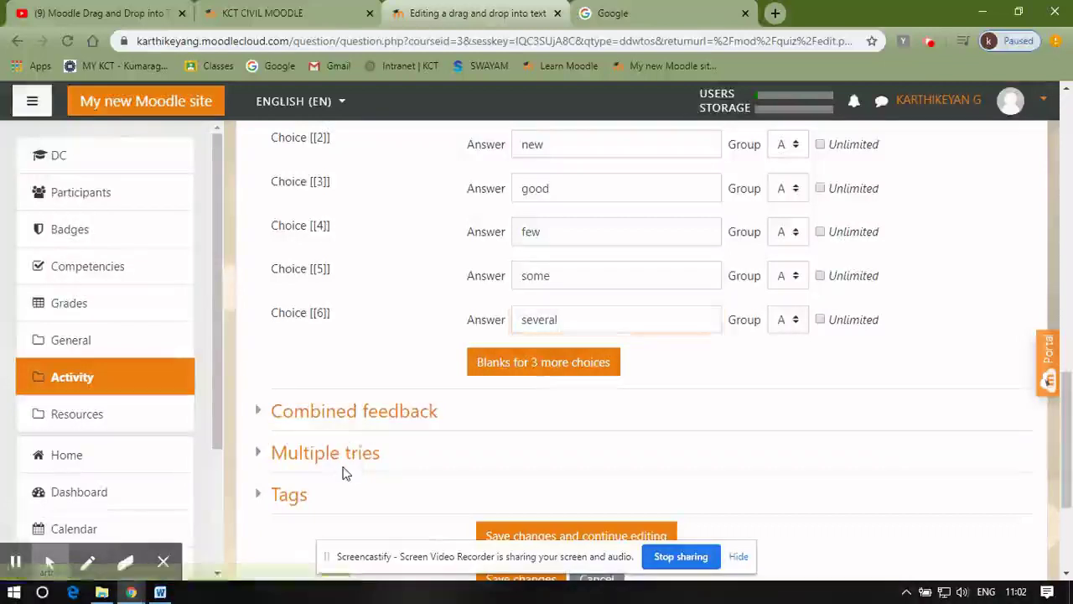
click(342, 457)
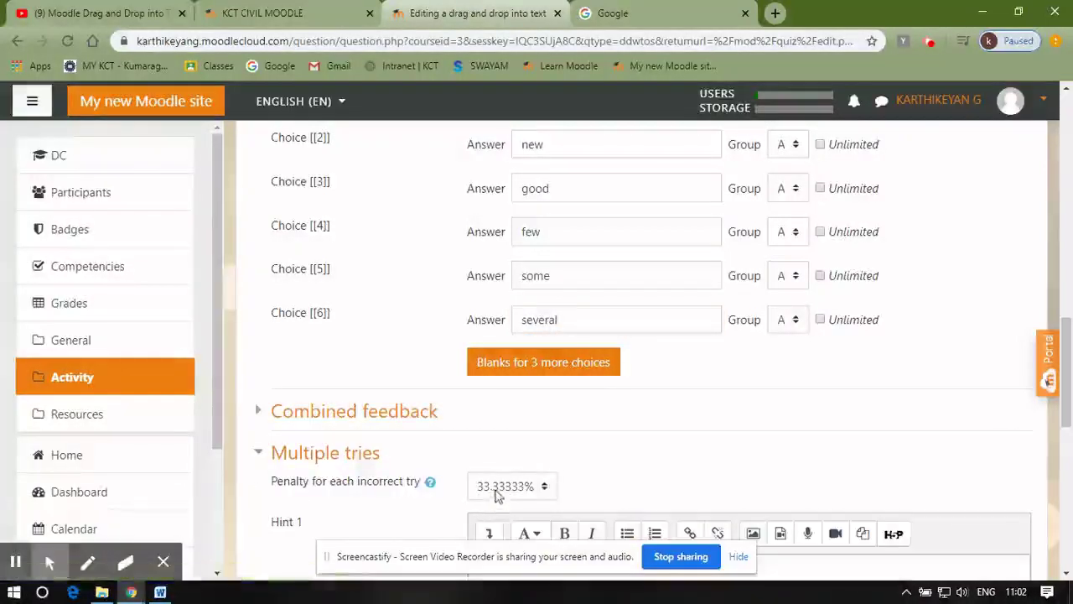
click(493, 488)
click(484, 462)
scroll(496, 446, down, 3)
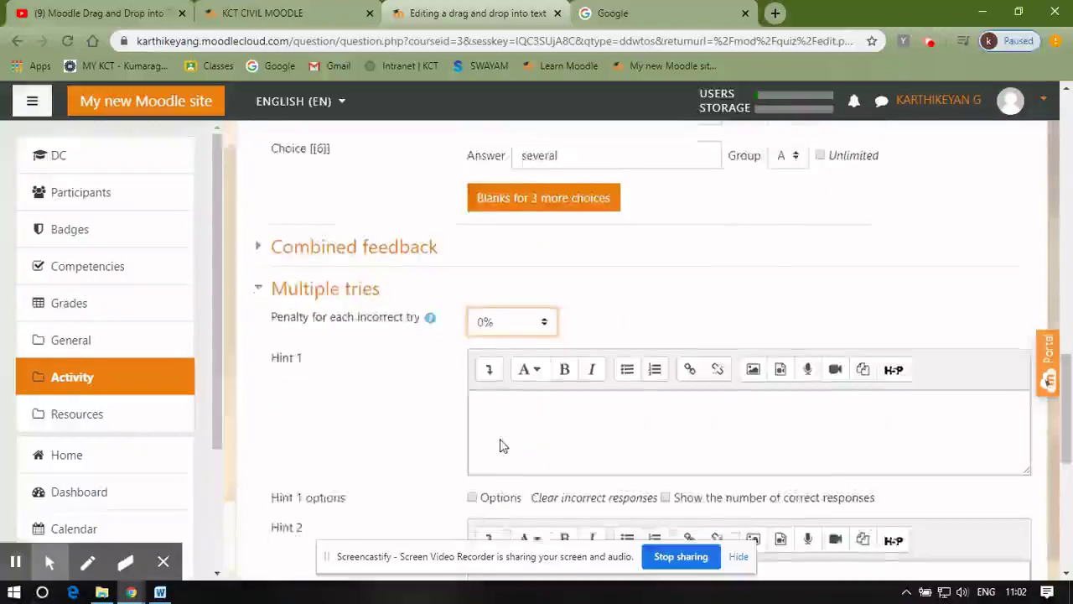
click(366, 365)
Step: Check the entered choices and save the drag and drop question to the quiz
scroll(426, 411, up, 2)
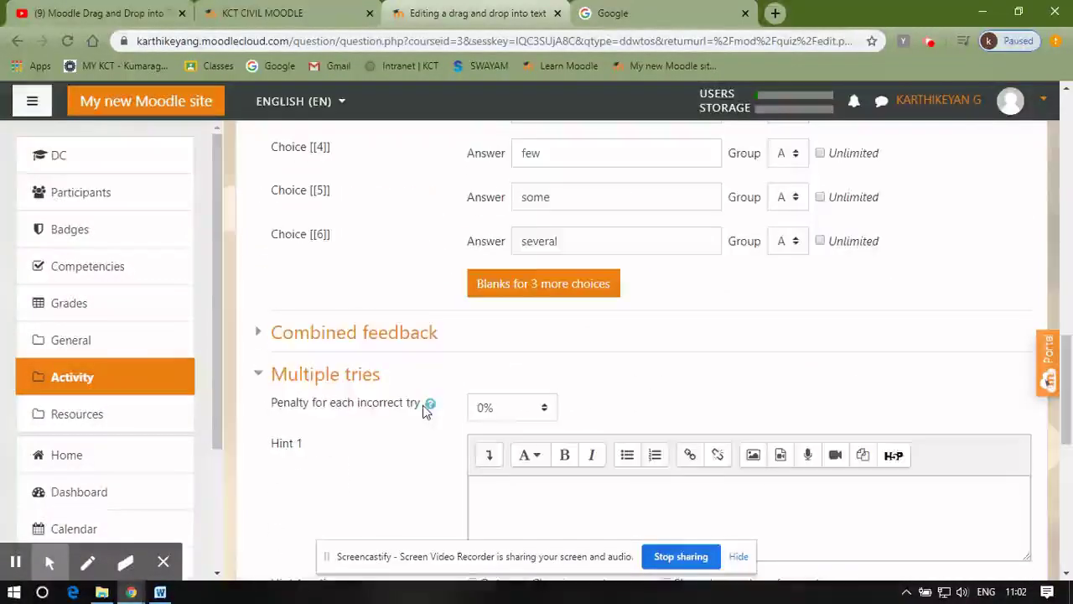
scroll(495, 408, up, 4)
scroll(494, 408, down, 15)
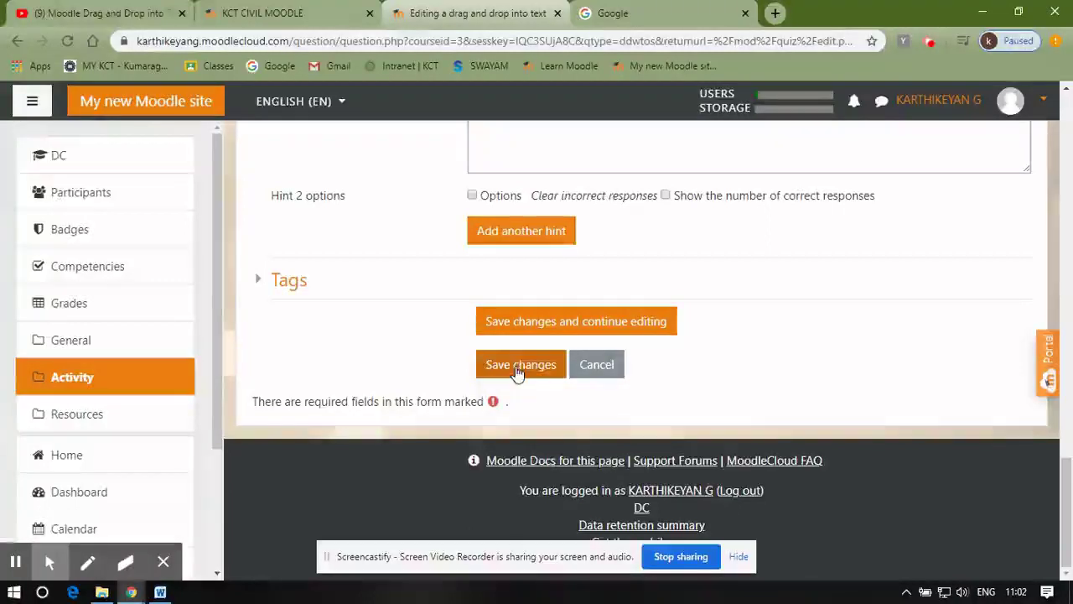
click(517, 369)
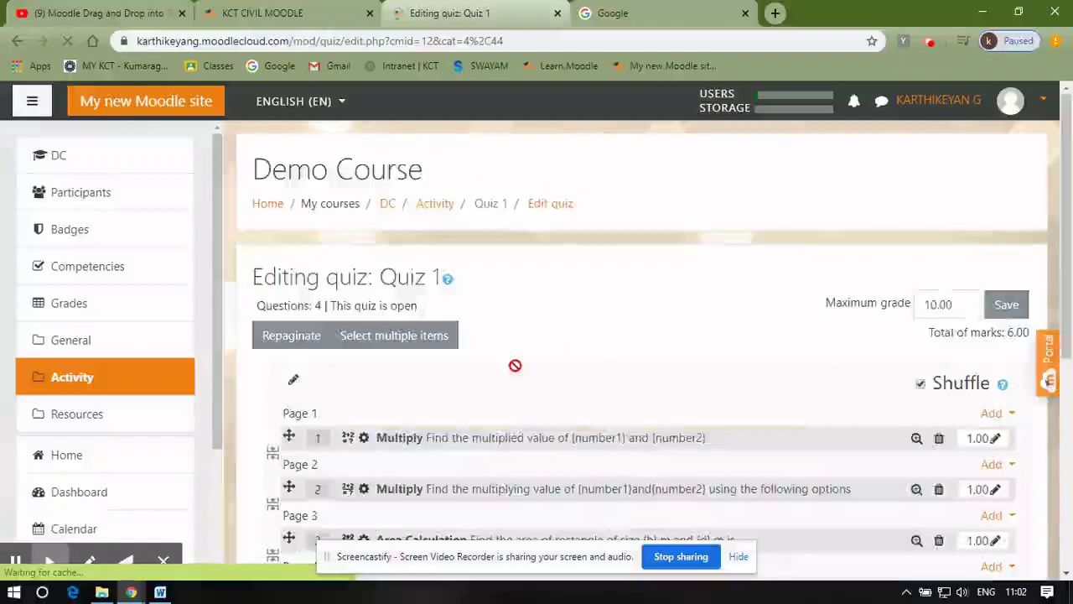
Step: Preview the Drag and Drop into Text question in a maximized window
scroll(515, 365, down, 4)
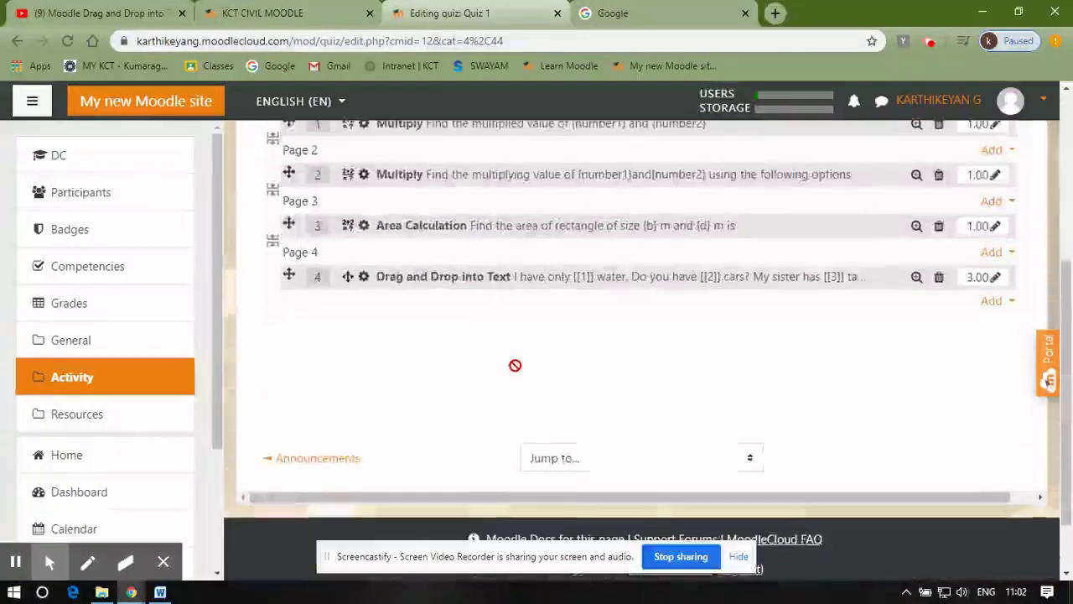
click(917, 279)
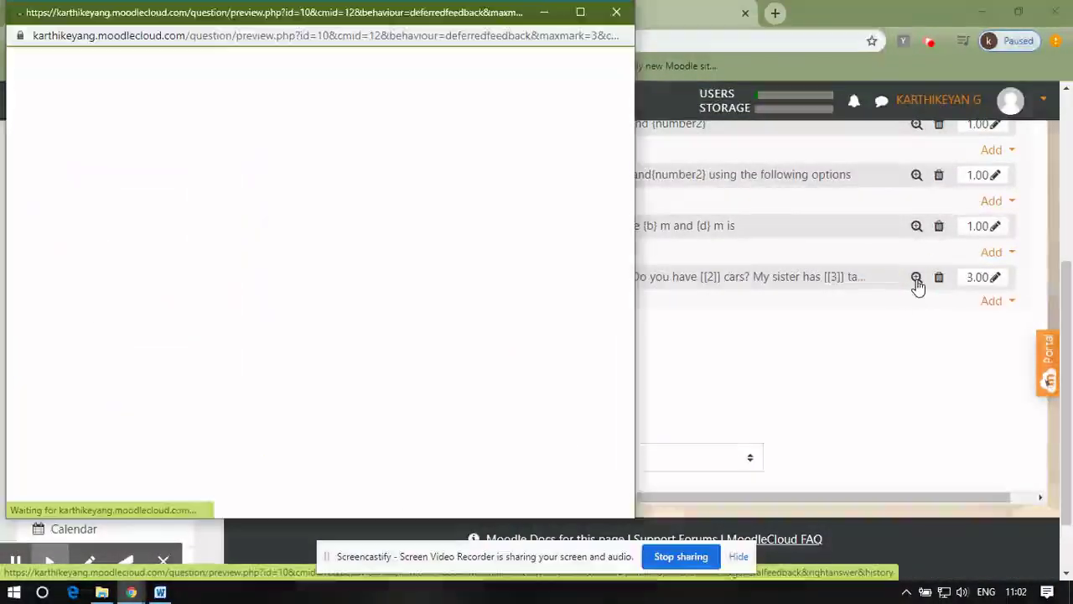
click(581, 12)
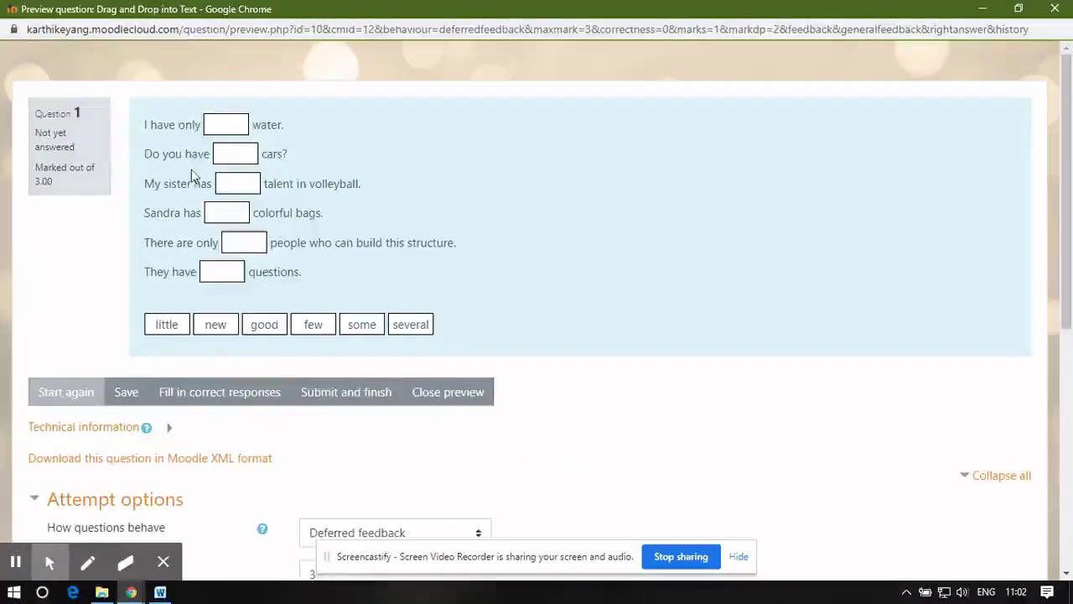
Step: Fill the preview's six blanks in order with little, good, new, few, some and several
drag(168, 327, 228, 126)
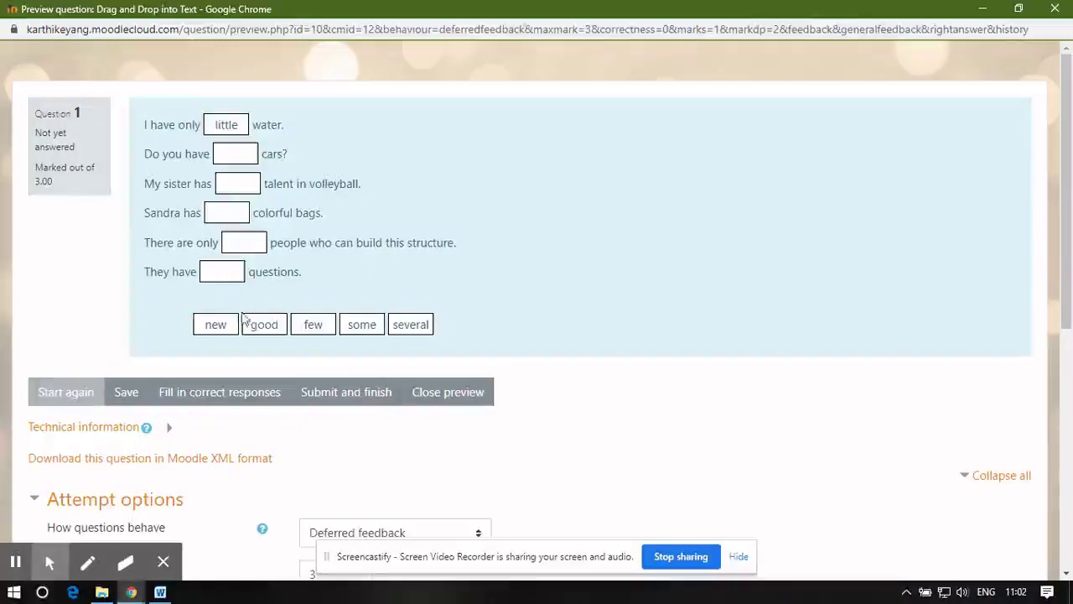
drag(273, 327, 235, 152)
drag(220, 323, 244, 178)
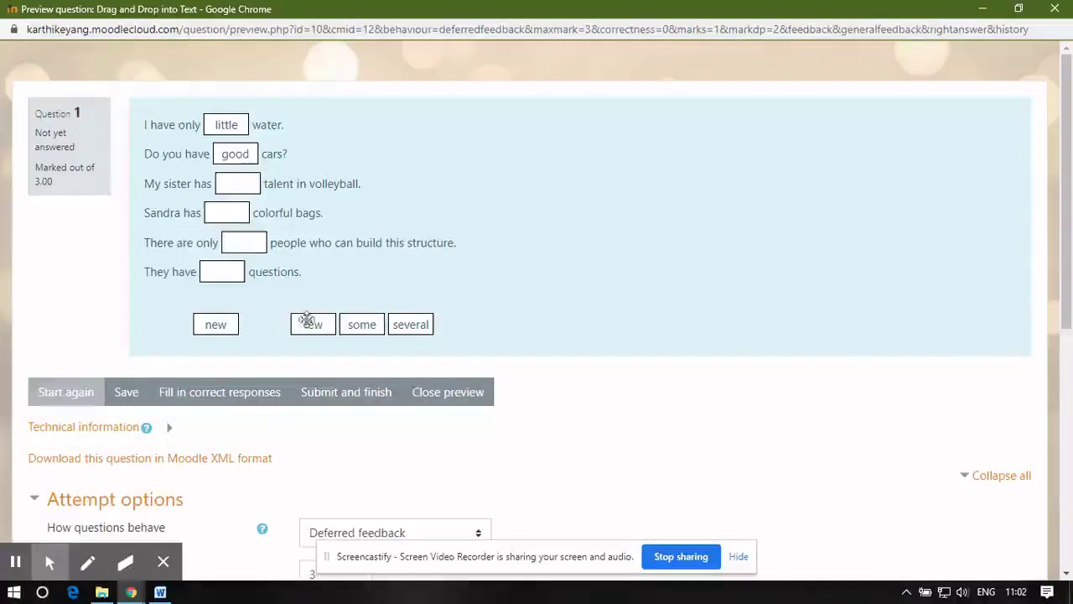
drag(215, 325, 238, 181)
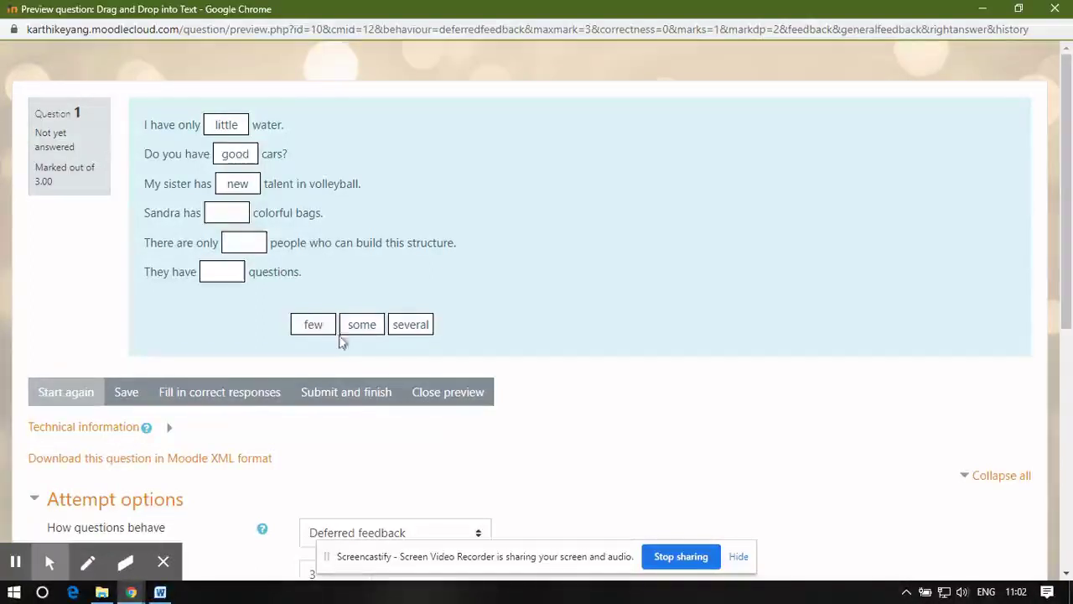
drag(317, 325, 246, 209)
drag(362, 324, 246, 244)
drag(417, 324, 223, 273)
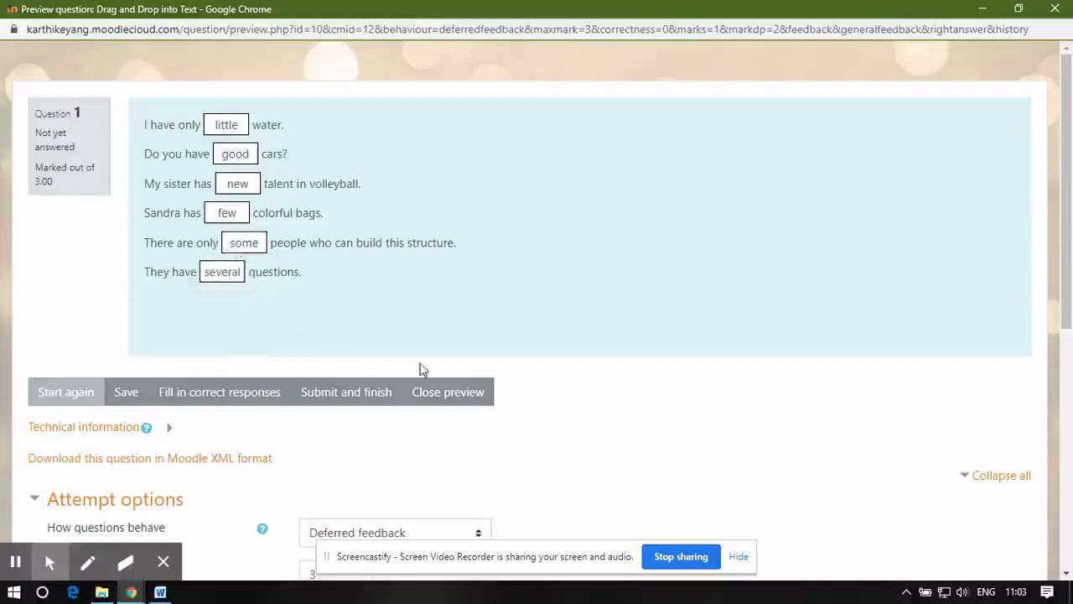
Step: Set the preview's display options so that whether correct is shown and marks are set to "Show mark and max"
scroll(421, 370, down, 5)
click(354, 315)
click(349, 345)
click(348, 347)
click(349, 403)
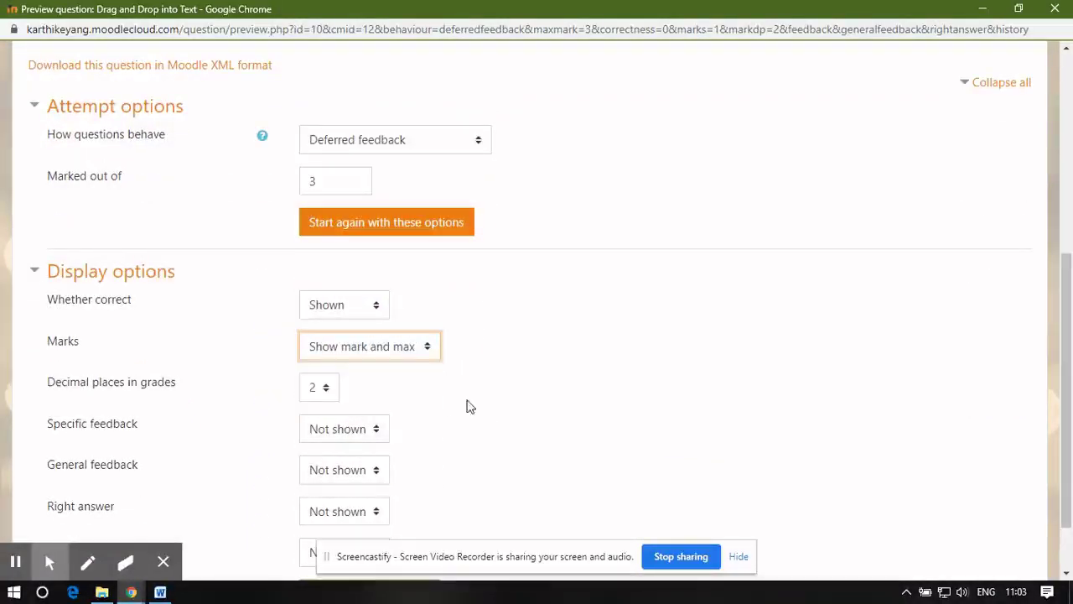
Step: Set right answer and response history to Shown and apply the preview's display options
scroll(366, 401, down, 1)
click(339, 433)
click(329, 475)
click(340, 476)
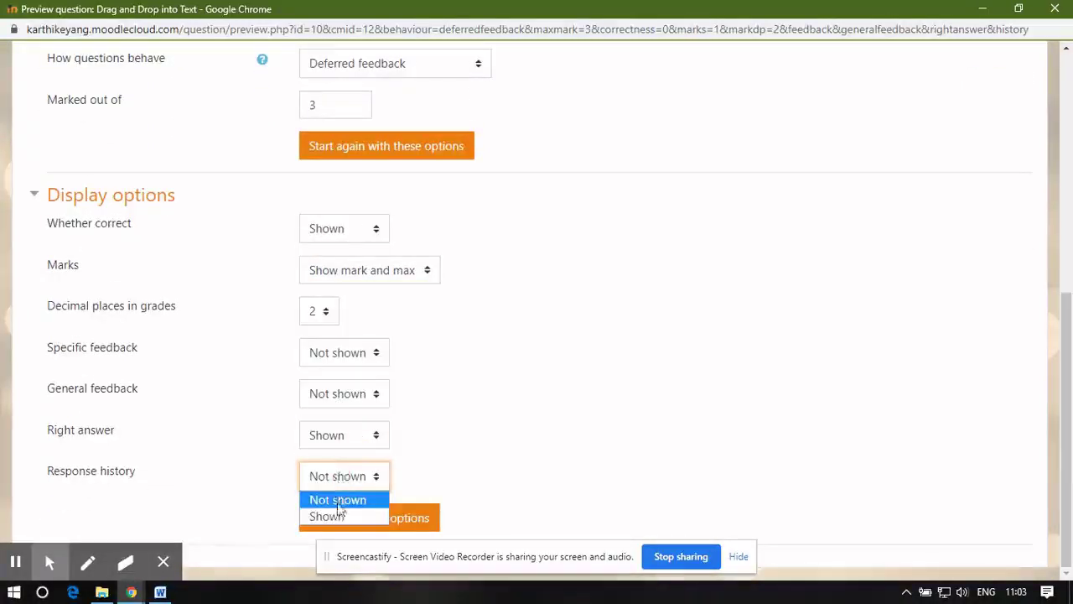
click(423, 508)
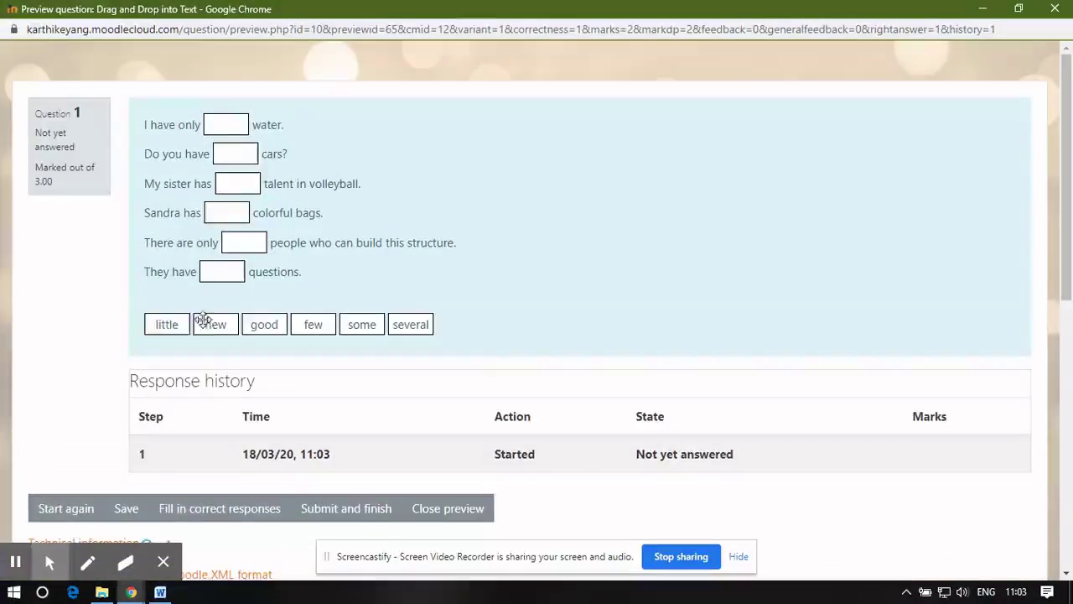
Step: Answer the restarted preview by placing little, good, new, few, some and several in the six blanks from first to last sentence
drag(166, 327, 229, 128)
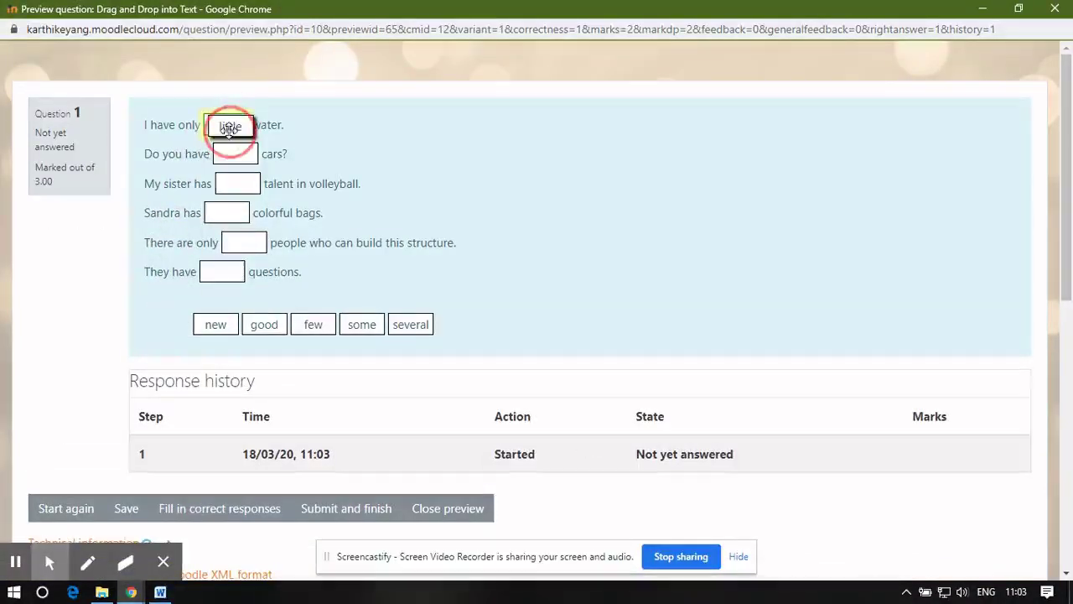
drag(216, 324, 240, 184)
drag(260, 321, 236, 155)
drag(312, 325, 232, 212)
drag(354, 324, 244, 242)
drag(410, 324, 216, 266)
Step: Submit and finish the preview attempt
scroll(470, 307, down, 2)
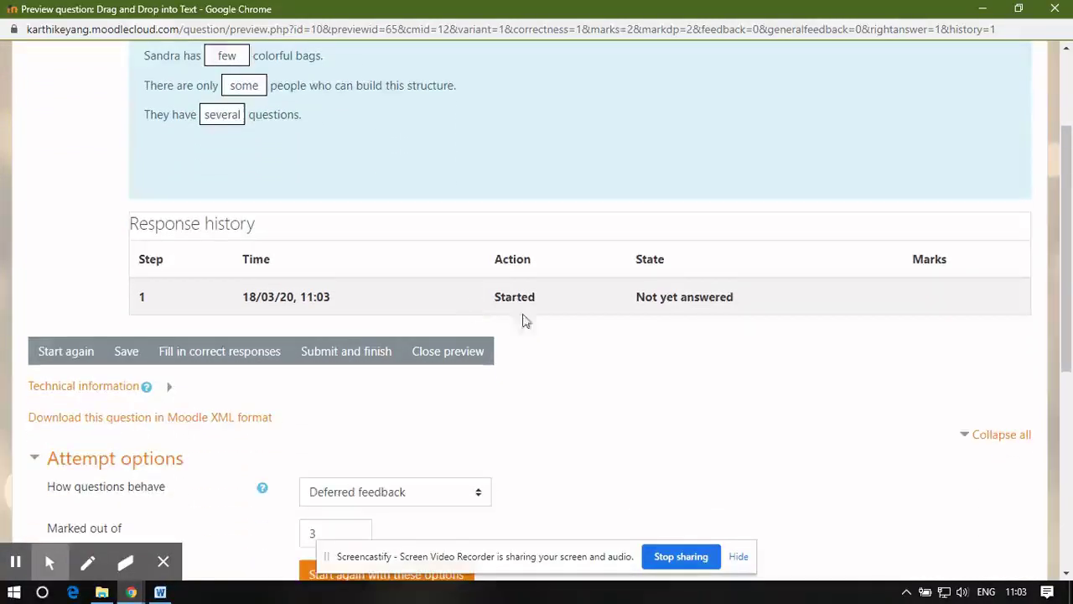
scroll(498, 329, down, 1)
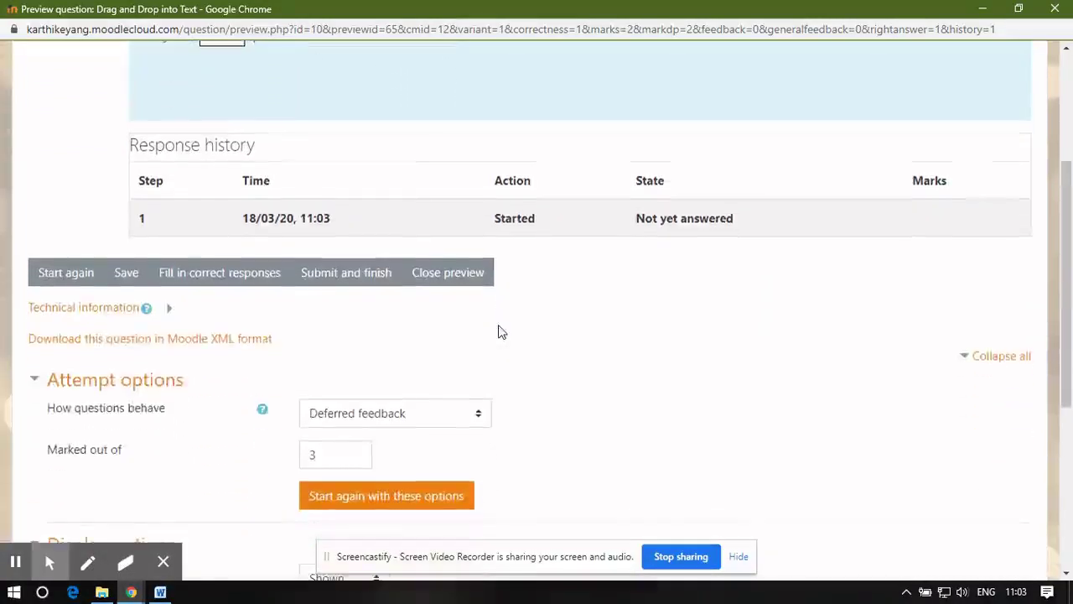
click(323, 274)
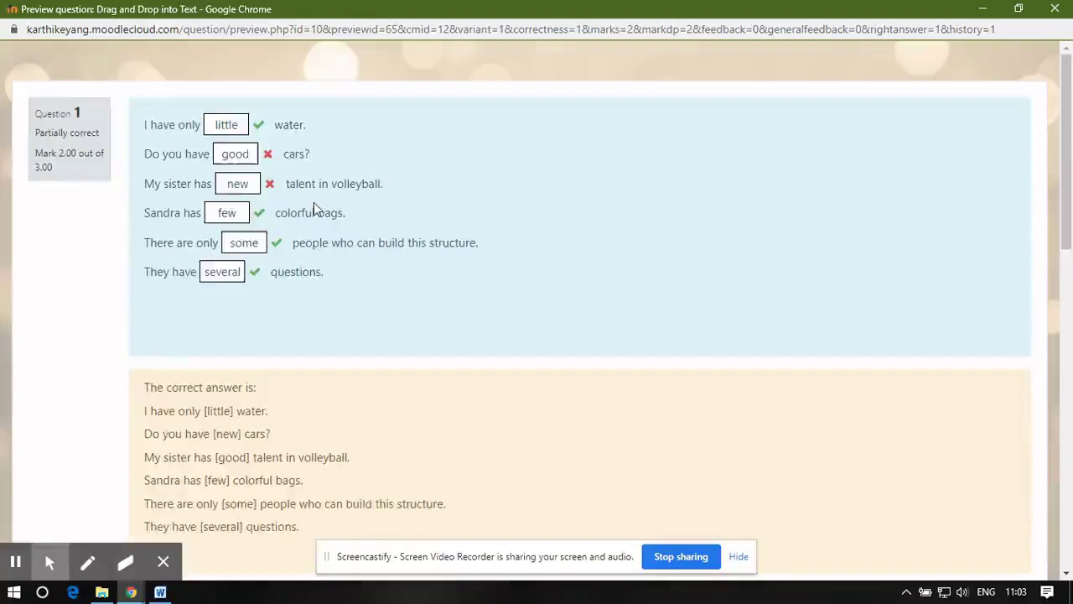
Step: Review the graded answers, correct answers and response history, and close the question preview
scroll(312, 208, down, 5)
scroll(312, 208, down, 4)
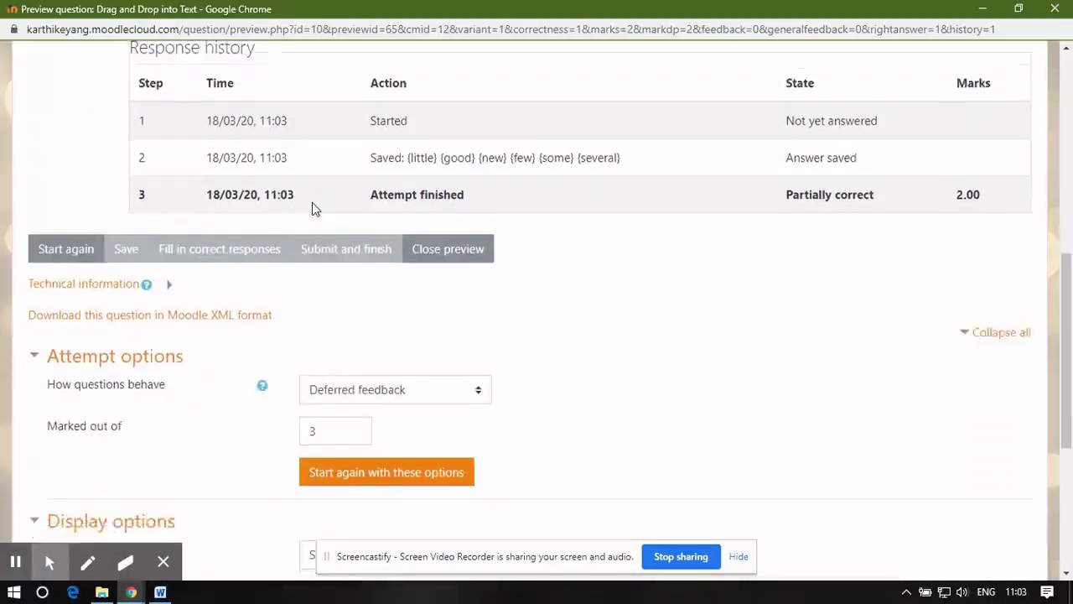
scroll(312, 202, up, 4)
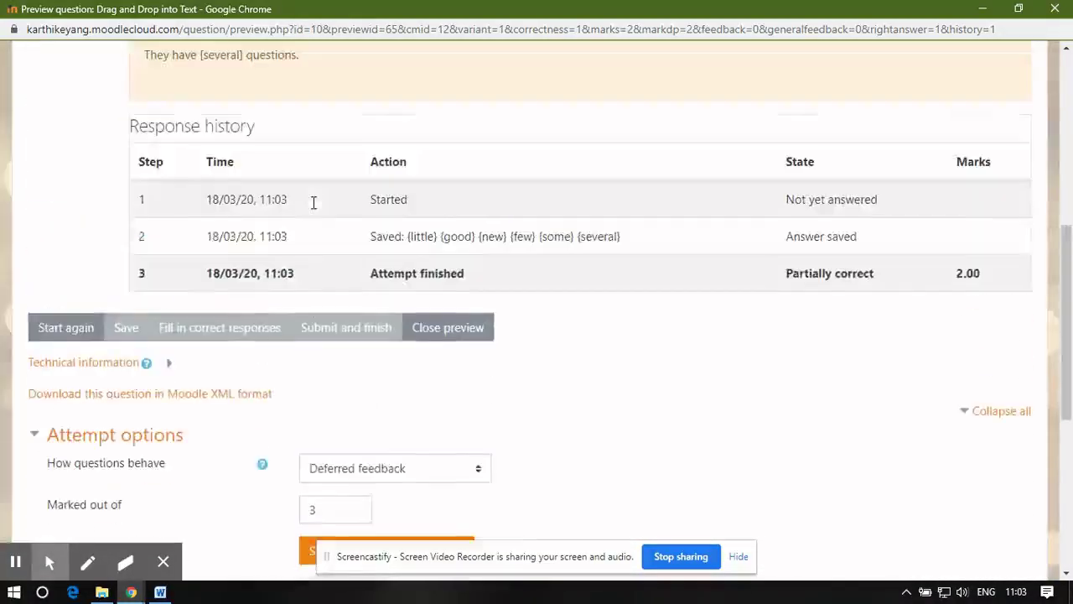
click(440, 327)
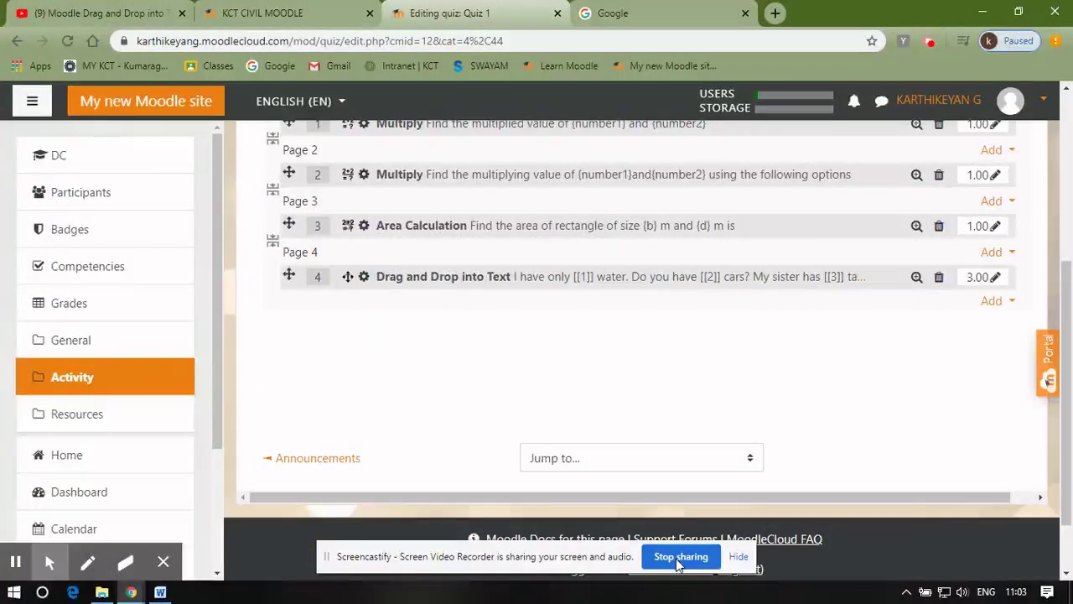
click(678, 557)
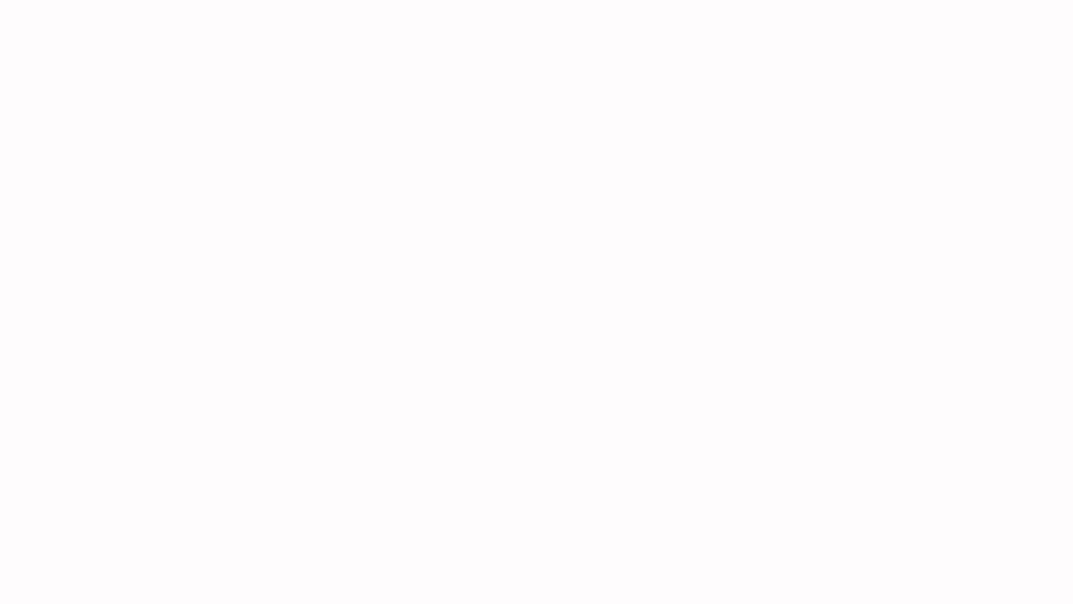